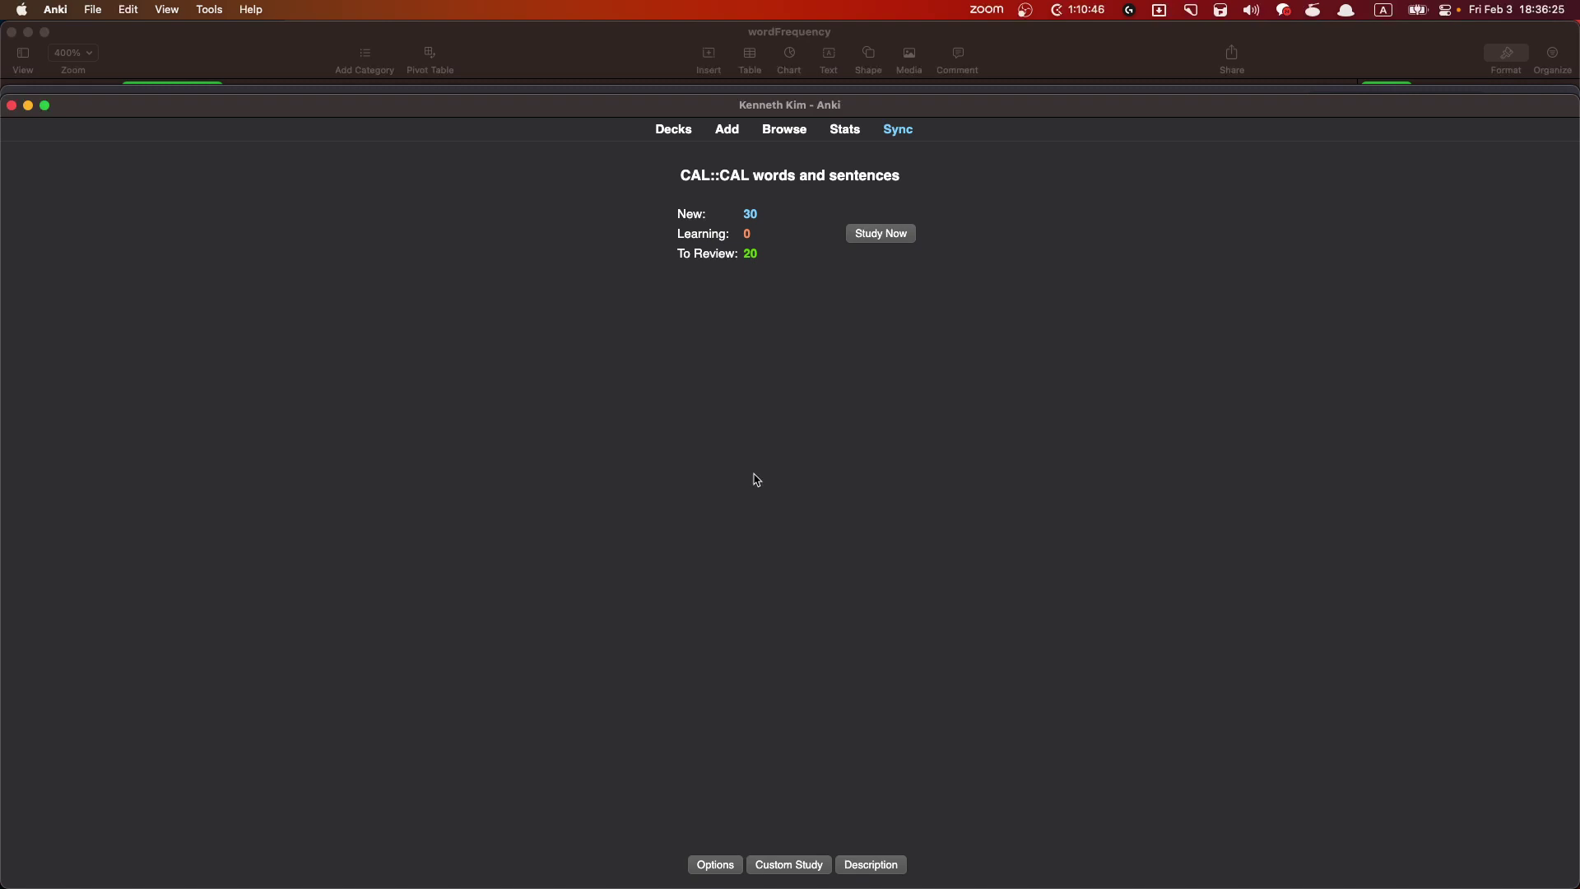
- Browse the deck's cards sorted by creation date, newest first, and select all cards created on 2023-02-03
click(784, 132)
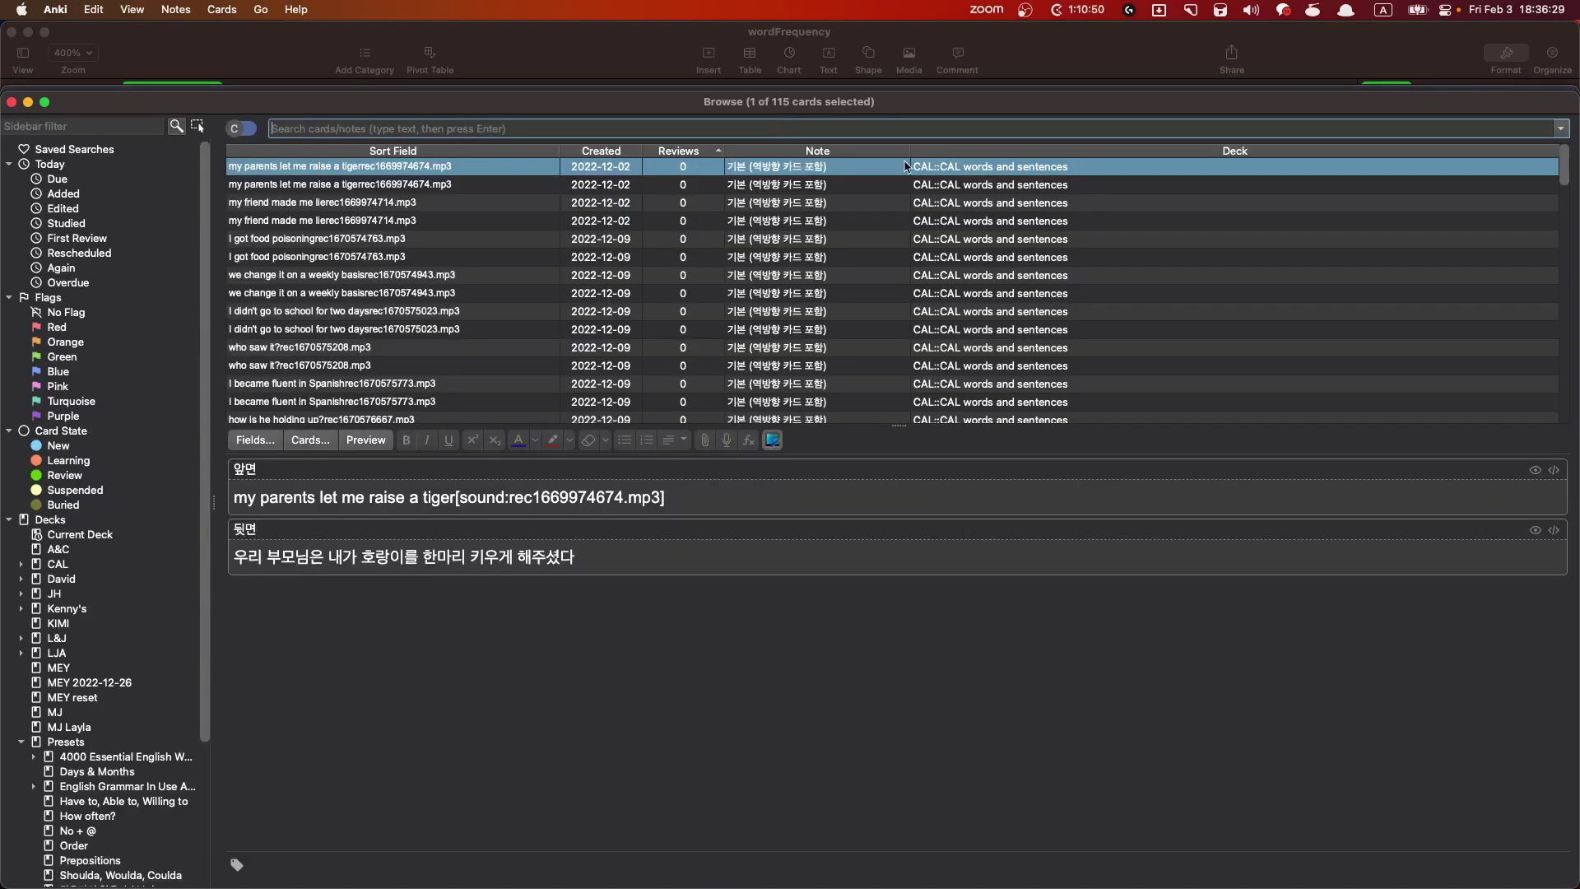
click(594, 153)
click(594, 153)
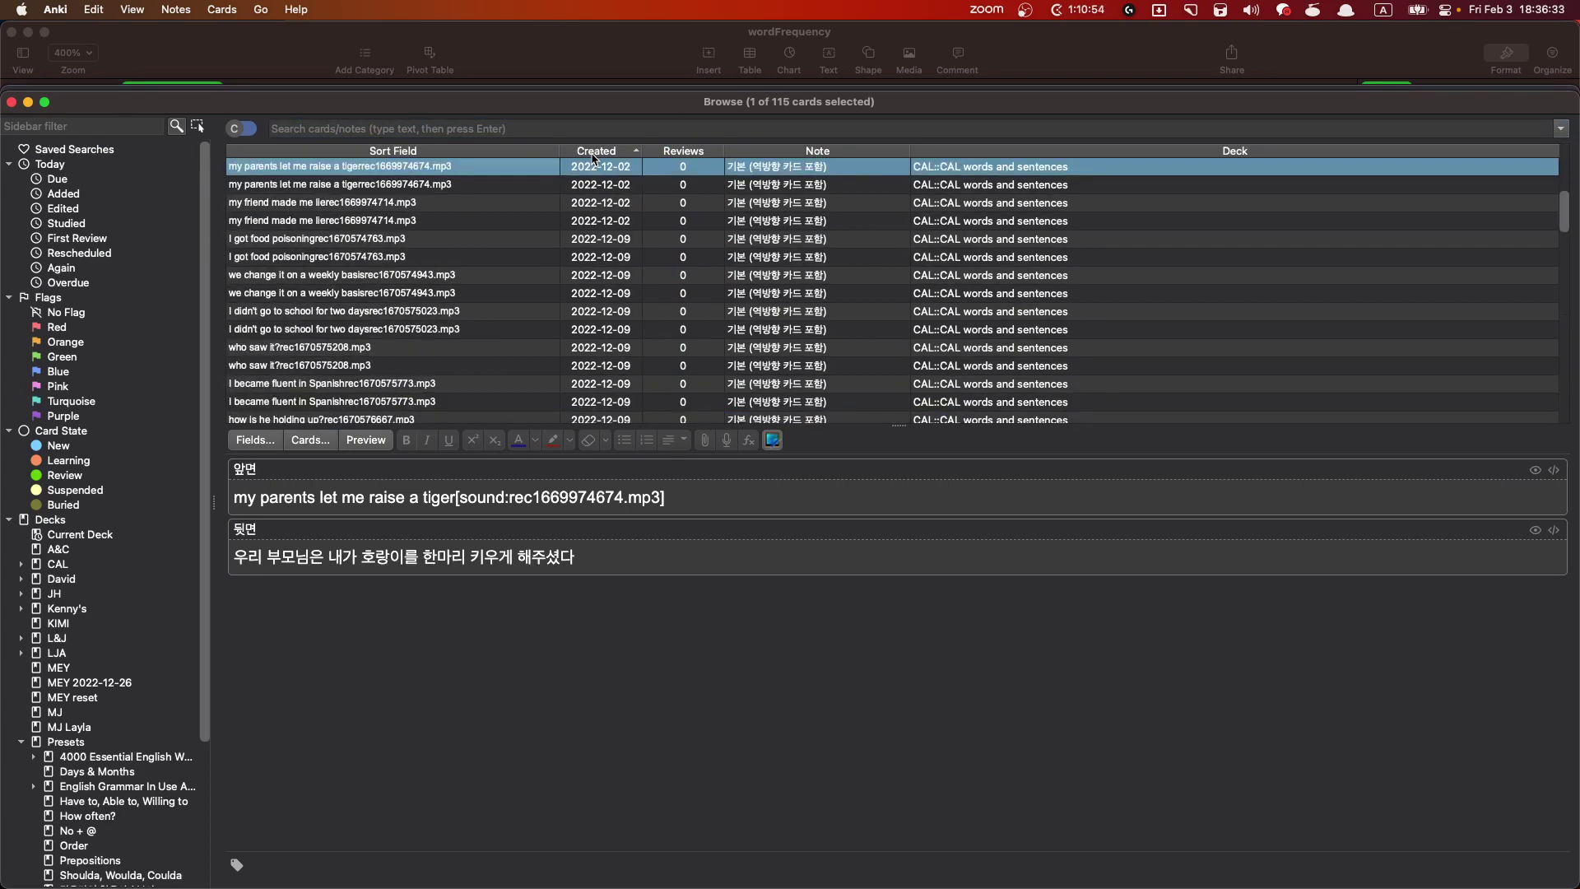
click(594, 156)
scroll(658, 305, up, 20)
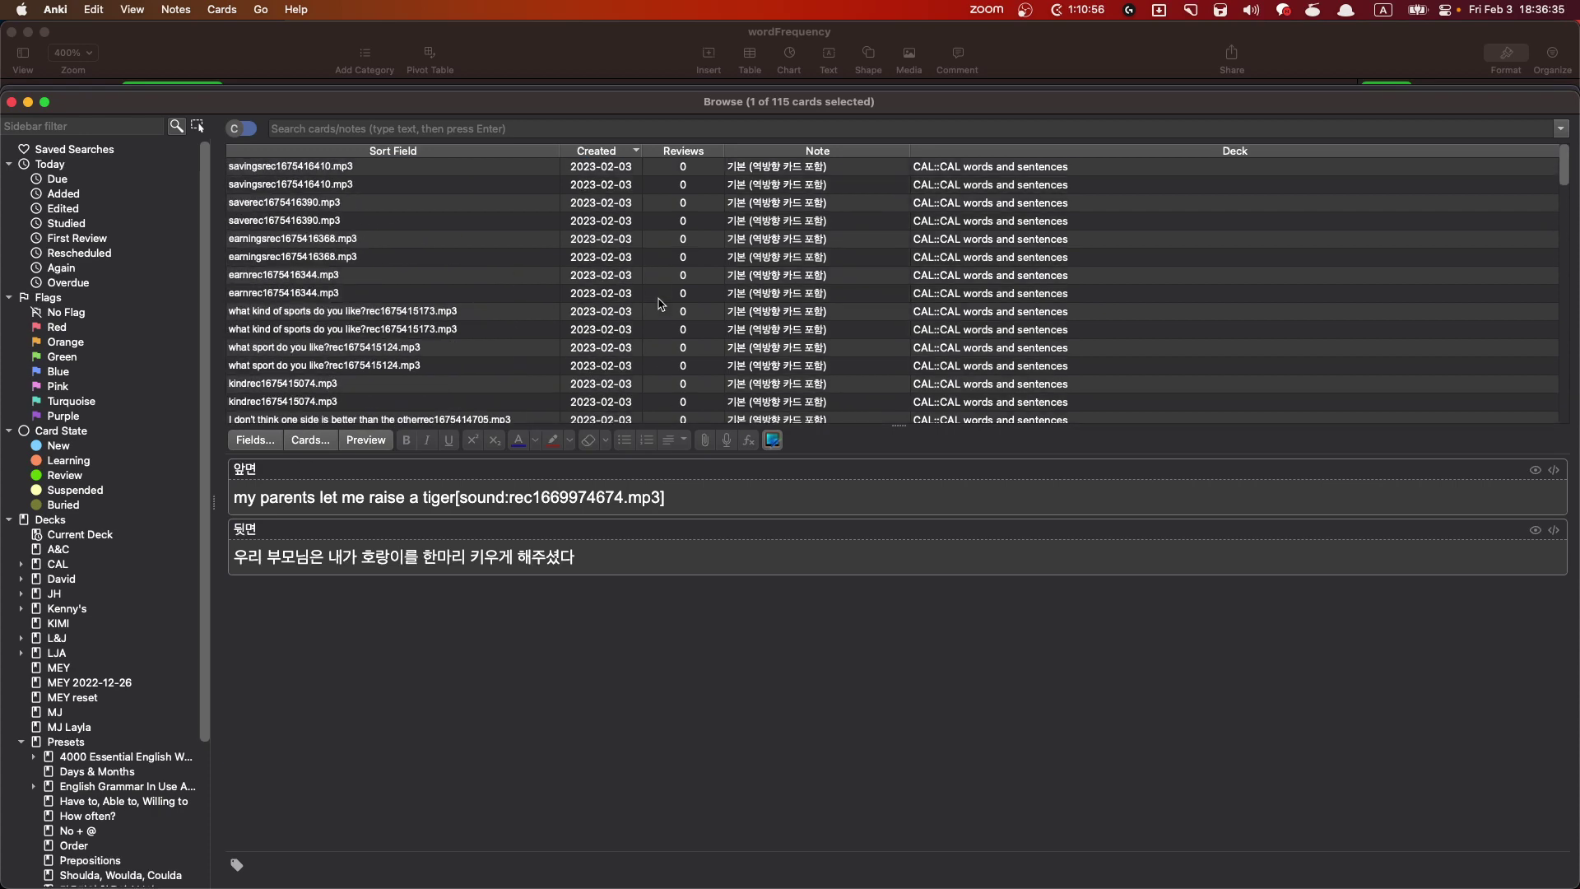
drag(612, 169, 604, 481)
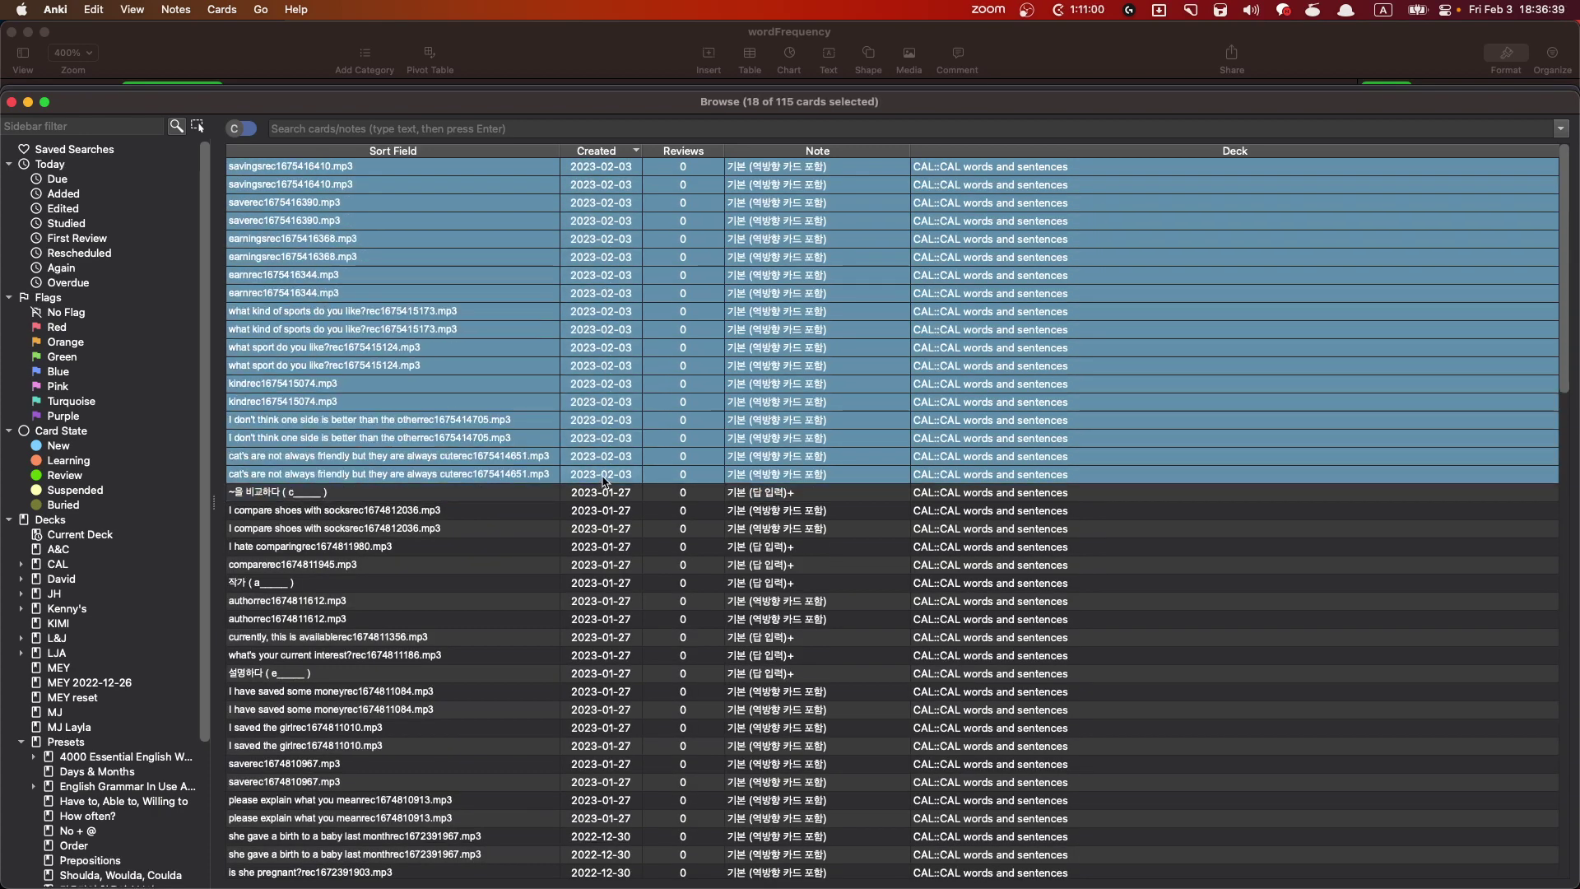
- Correct "cat's" to "cats" in the front field of the "cat's are not always friendly but they are always cute" card
click(605, 481)
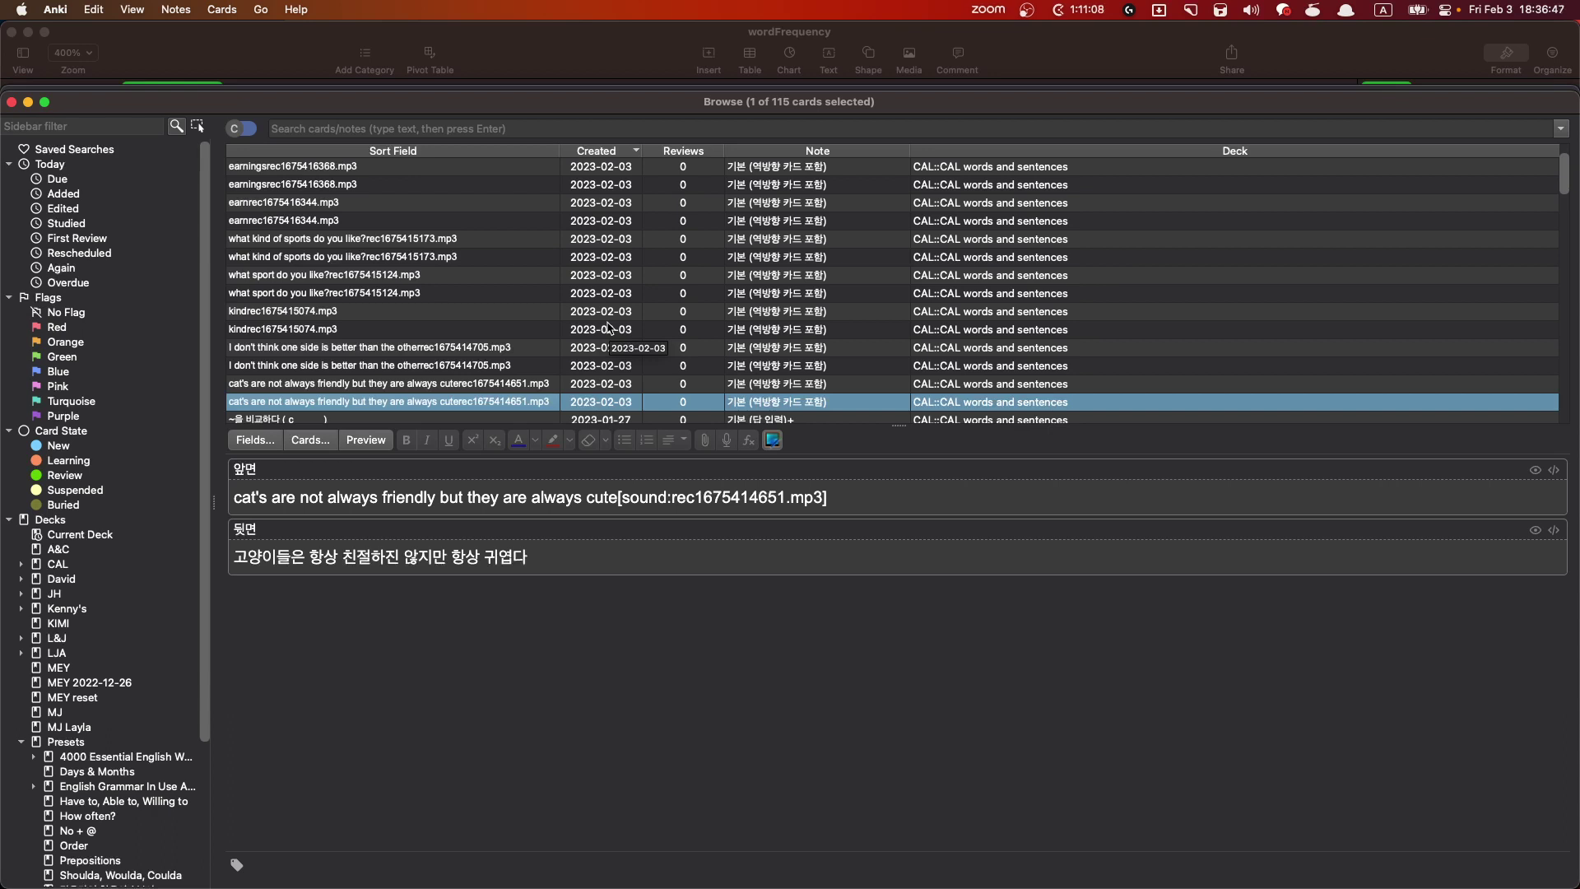
click(264, 497)
key(BackSpace)
key(BackSpace)
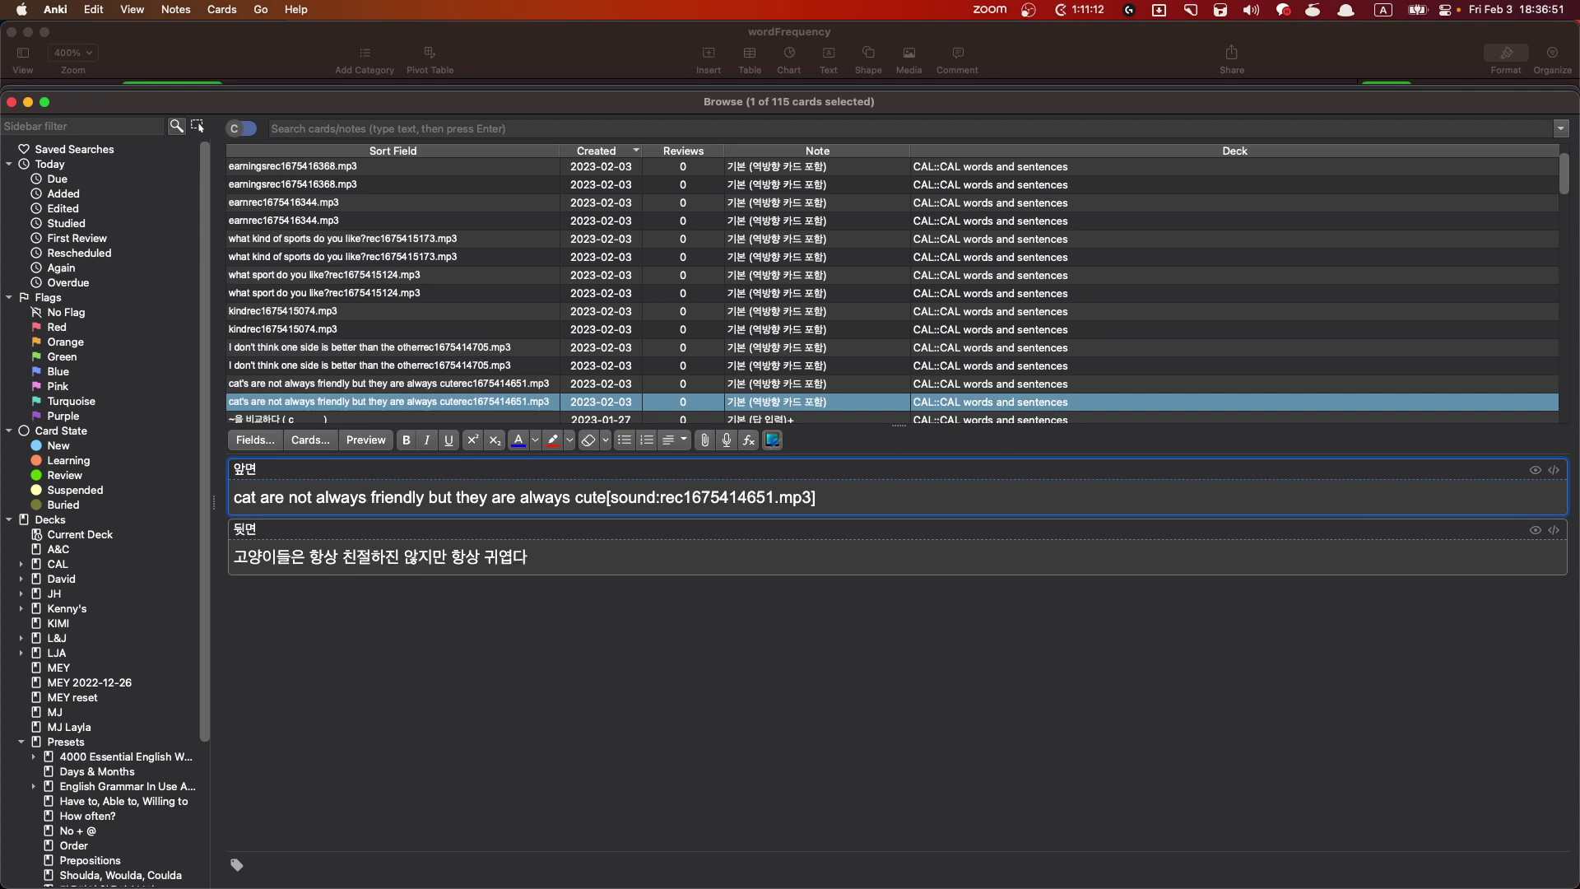
text(s)
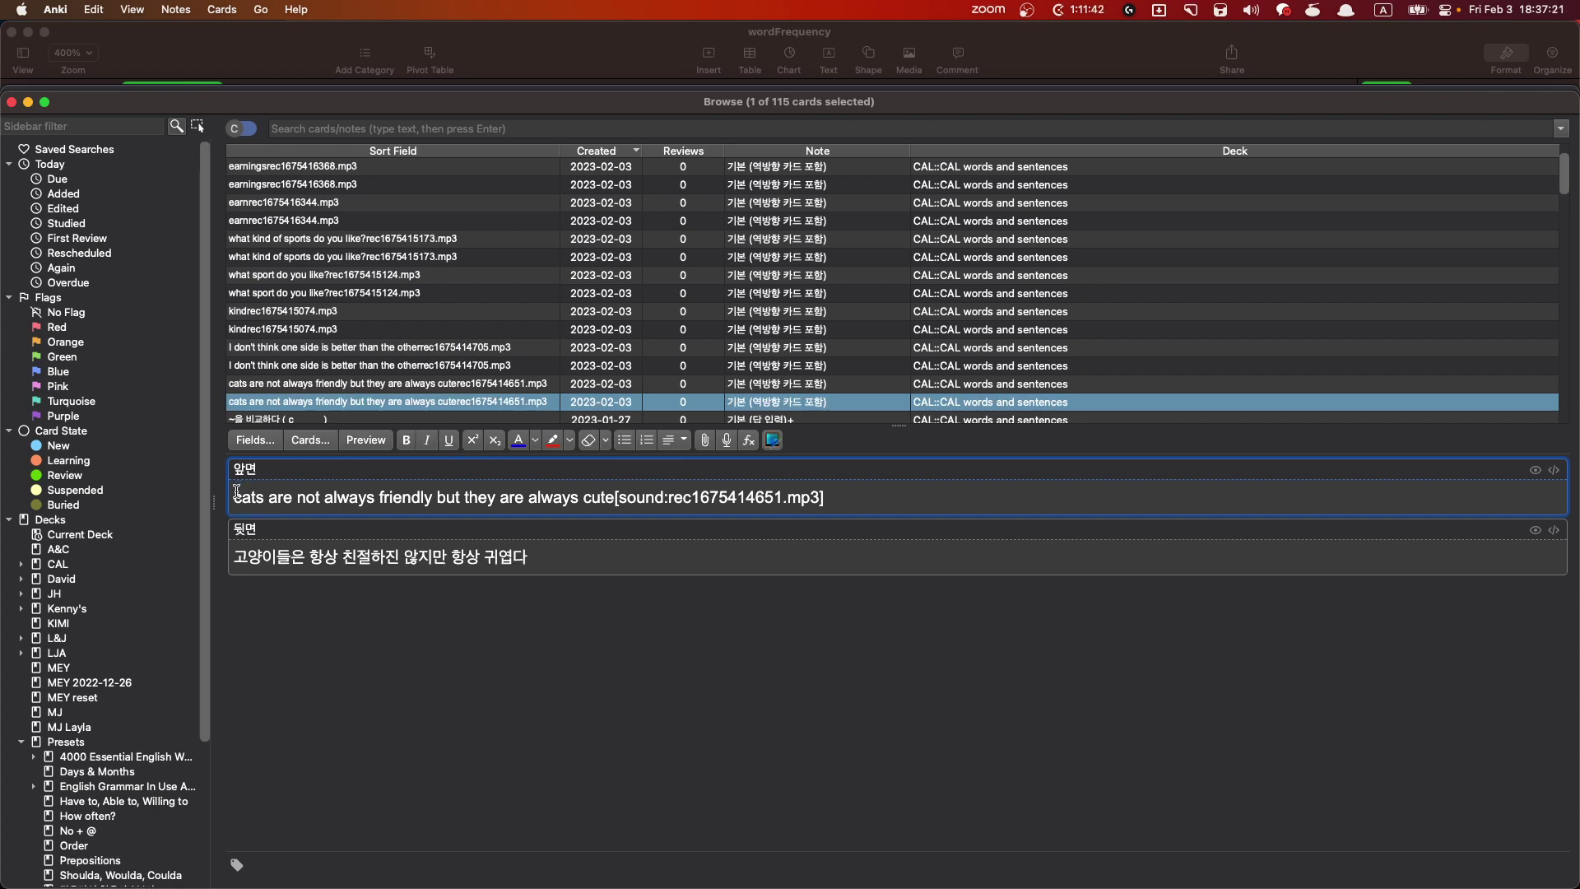
- Highlight the phrase "cats are not always friendly" in the card's front field to examine the sentence
drag(237, 492, 434, 497)
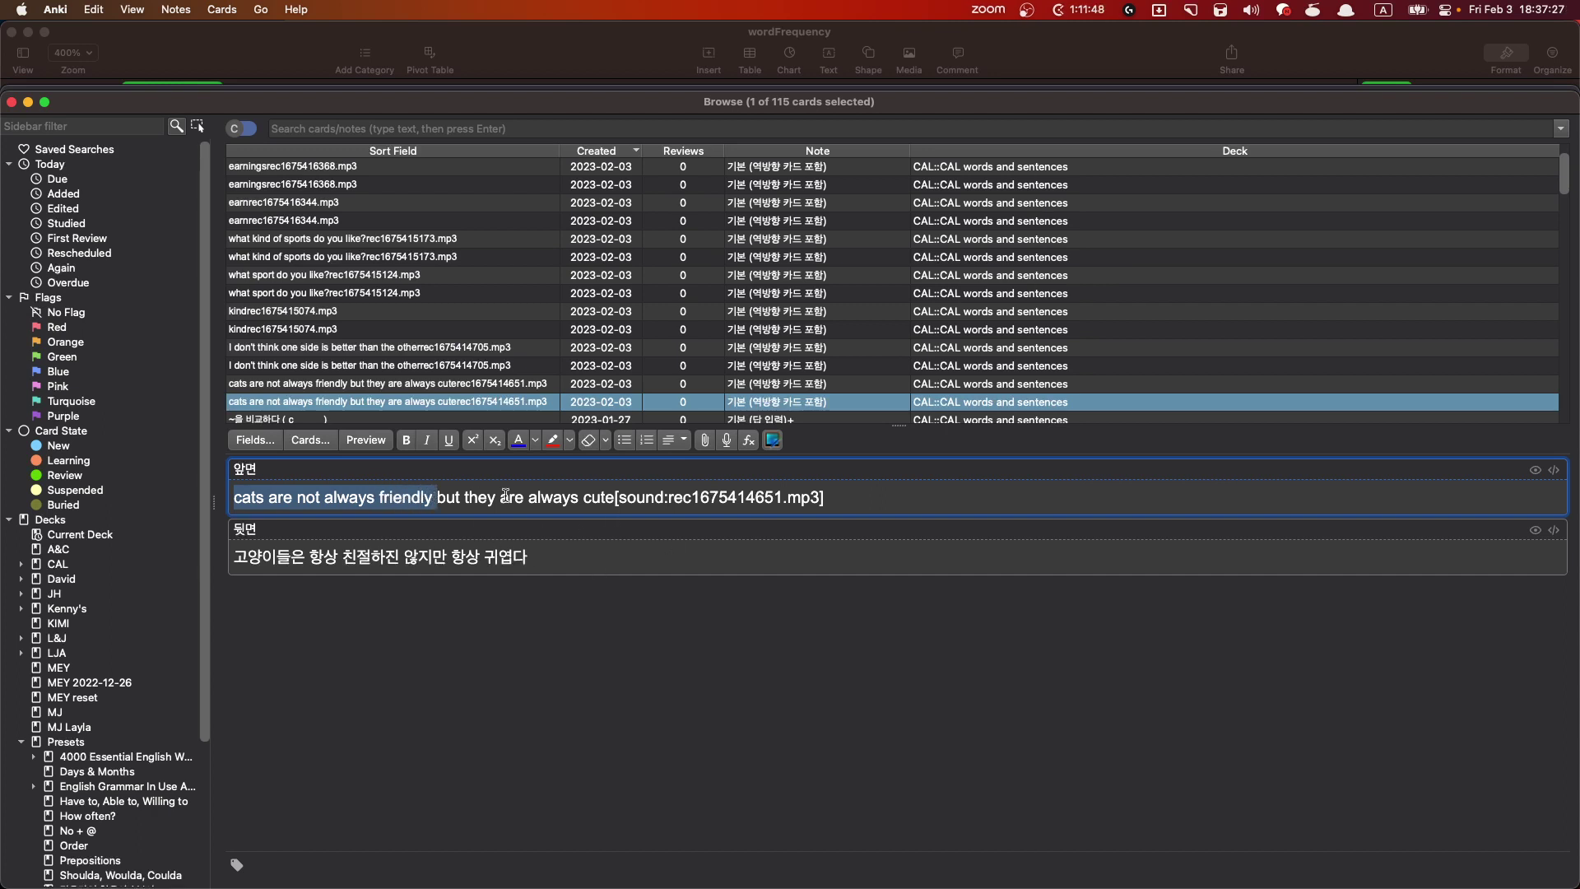
click(475, 493)
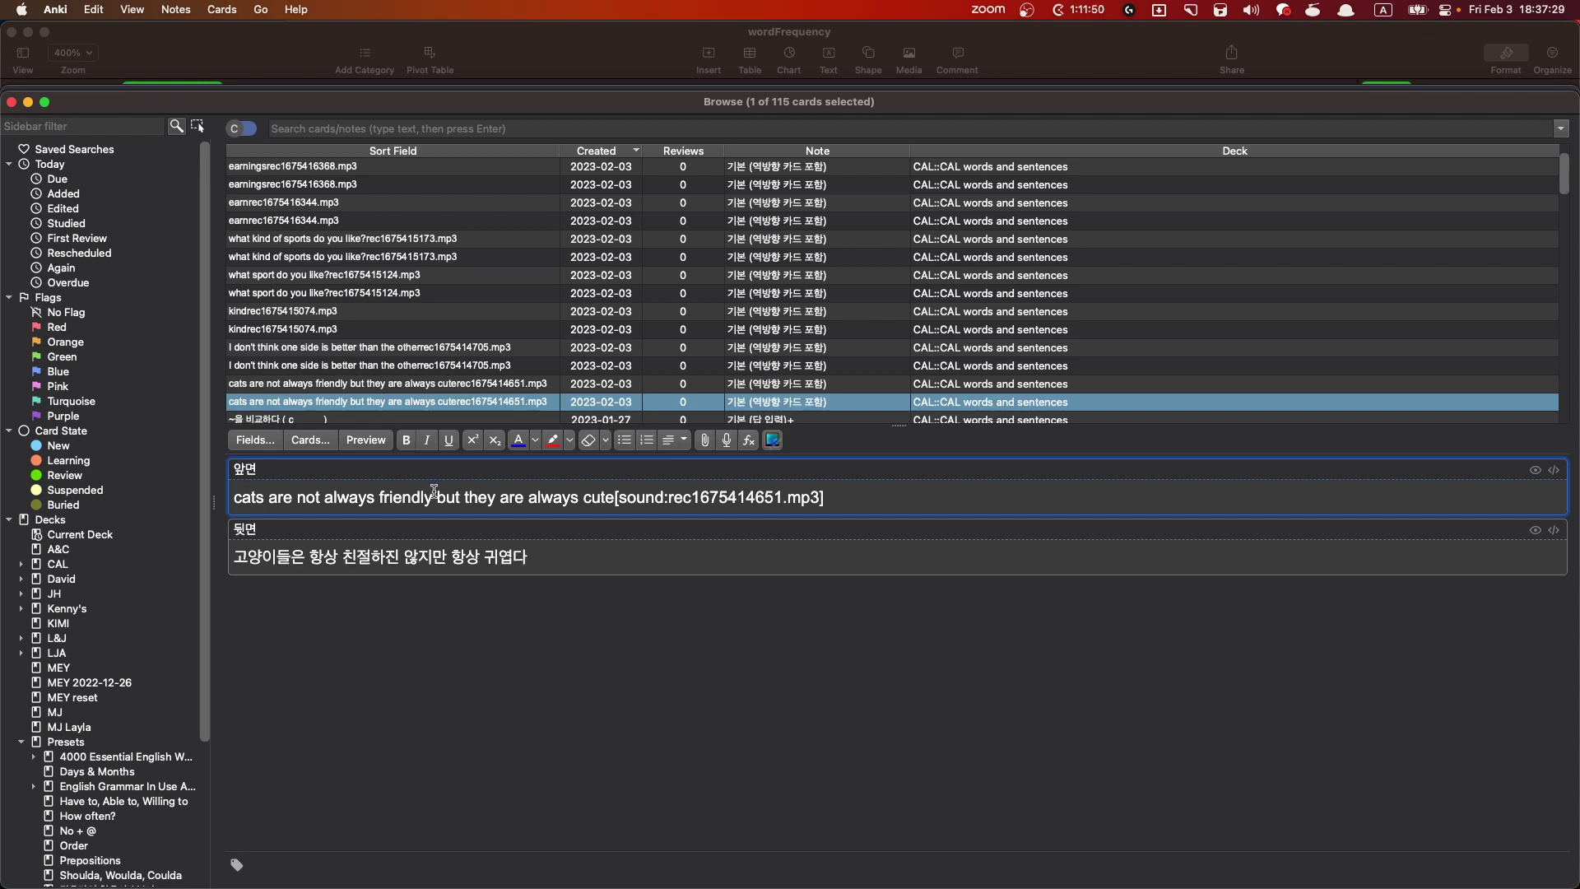
drag(435, 494, 232, 465)
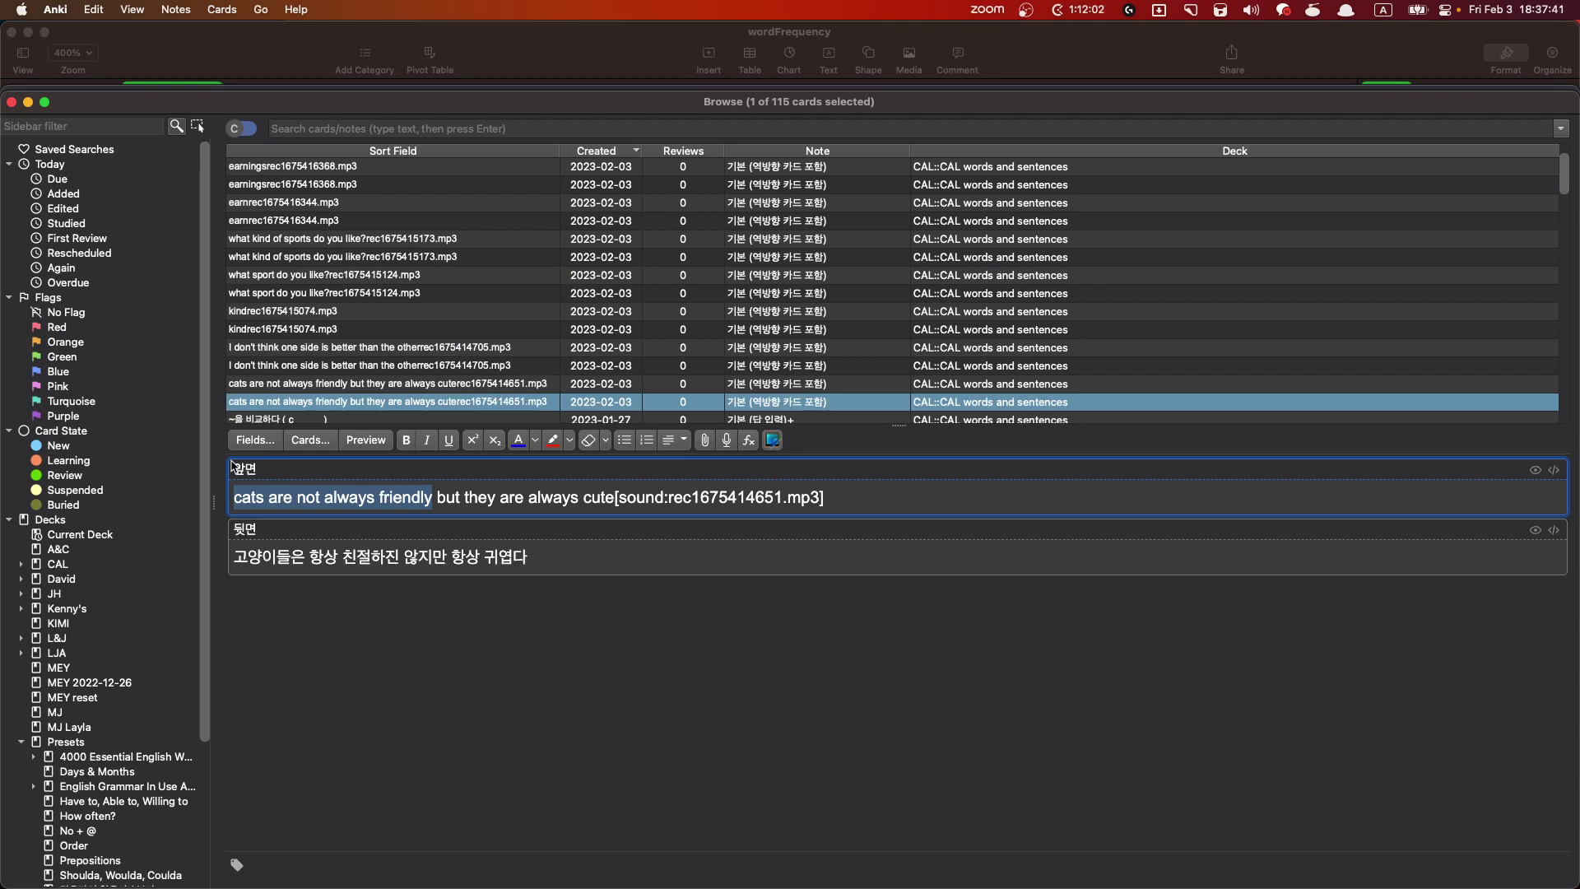
key(Left)
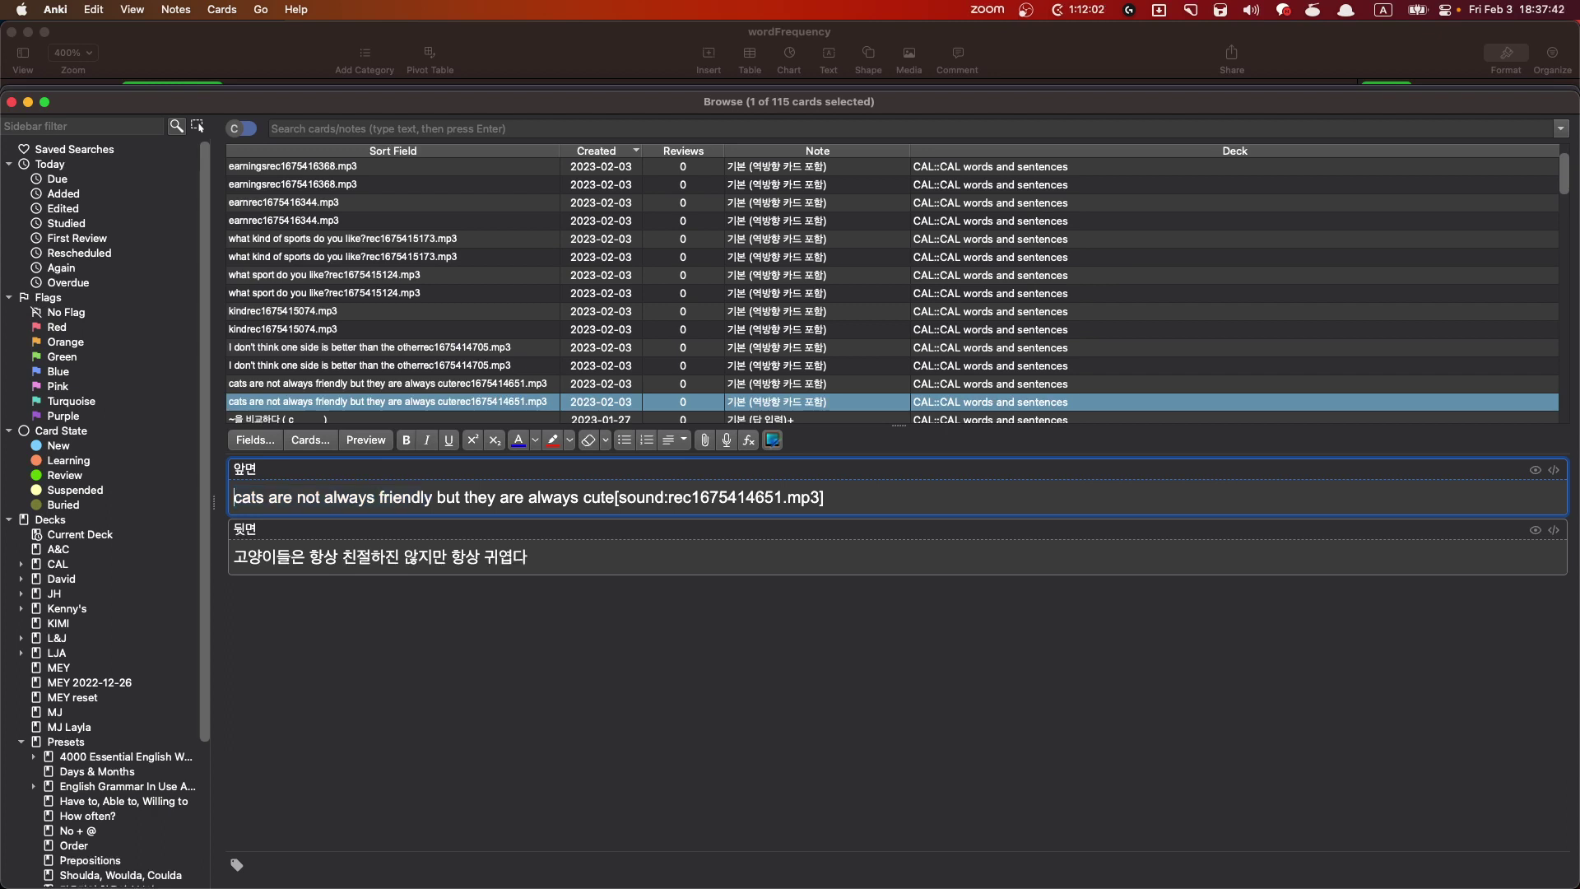
- Check the cards around the cats sentence, and examine the card "I don't think one side is better than the other"
click(333, 406)
click(342, 388)
click(321, 417)
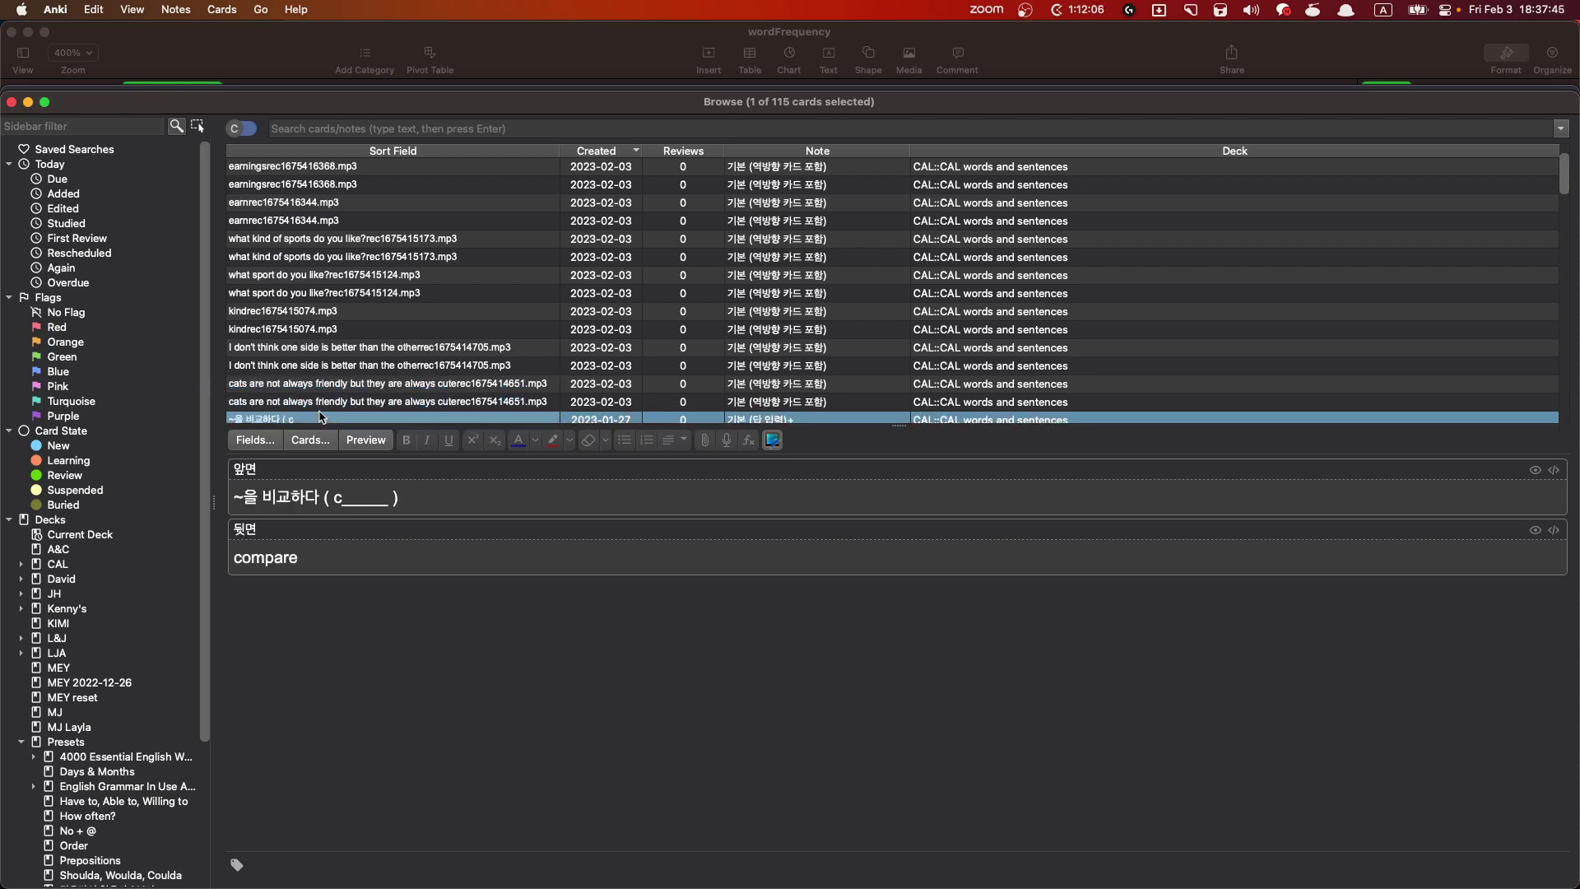
click(368, 386)
key(Up)
key(Up)
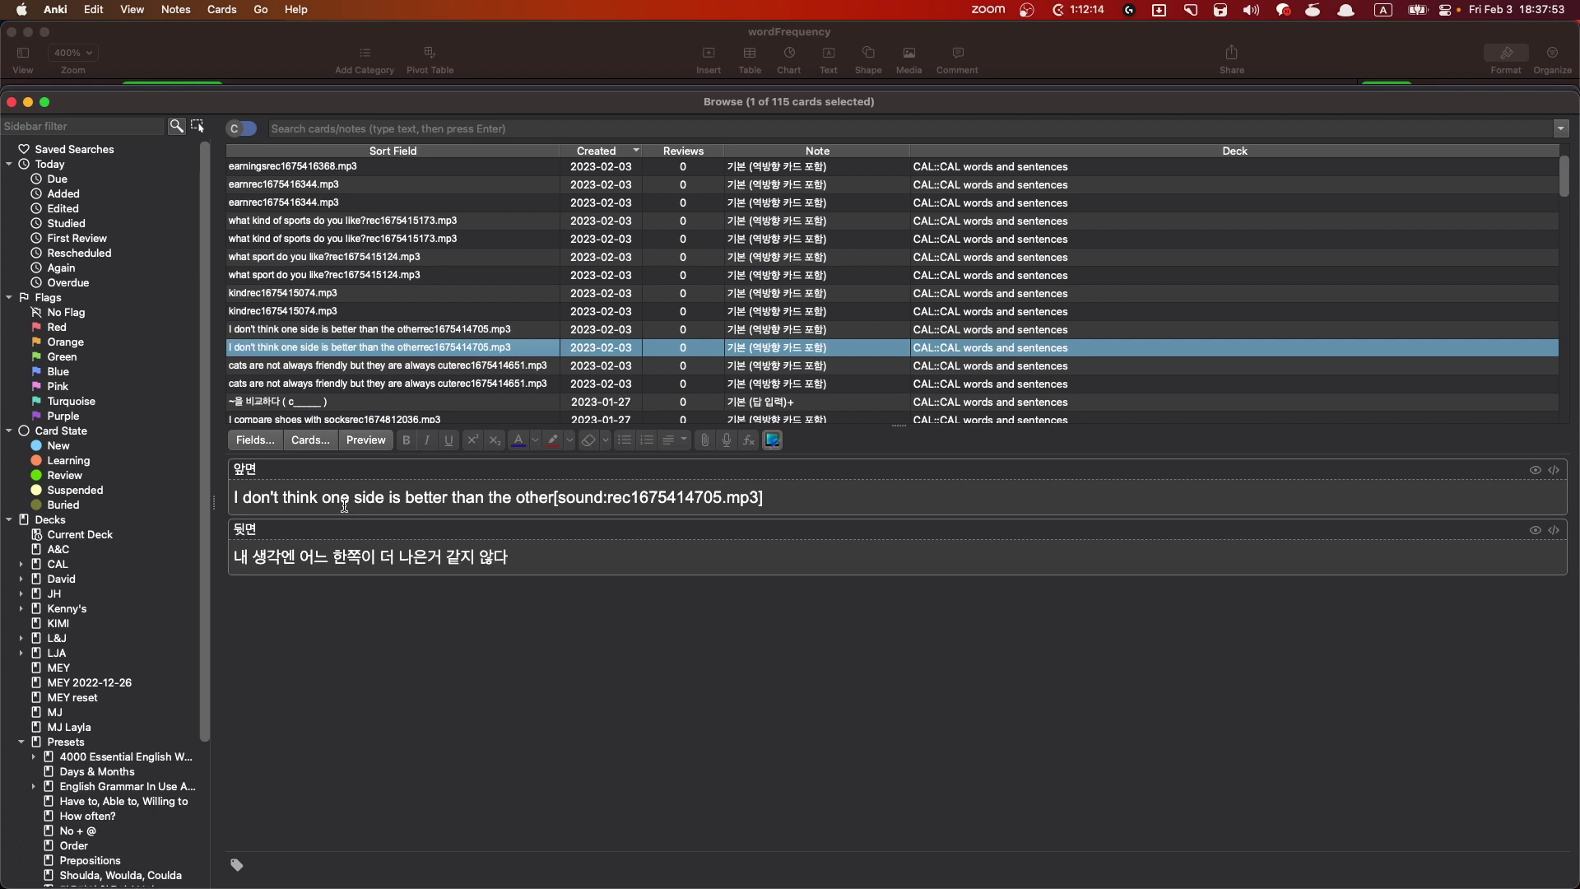
drag(488, 496, 555, 494)
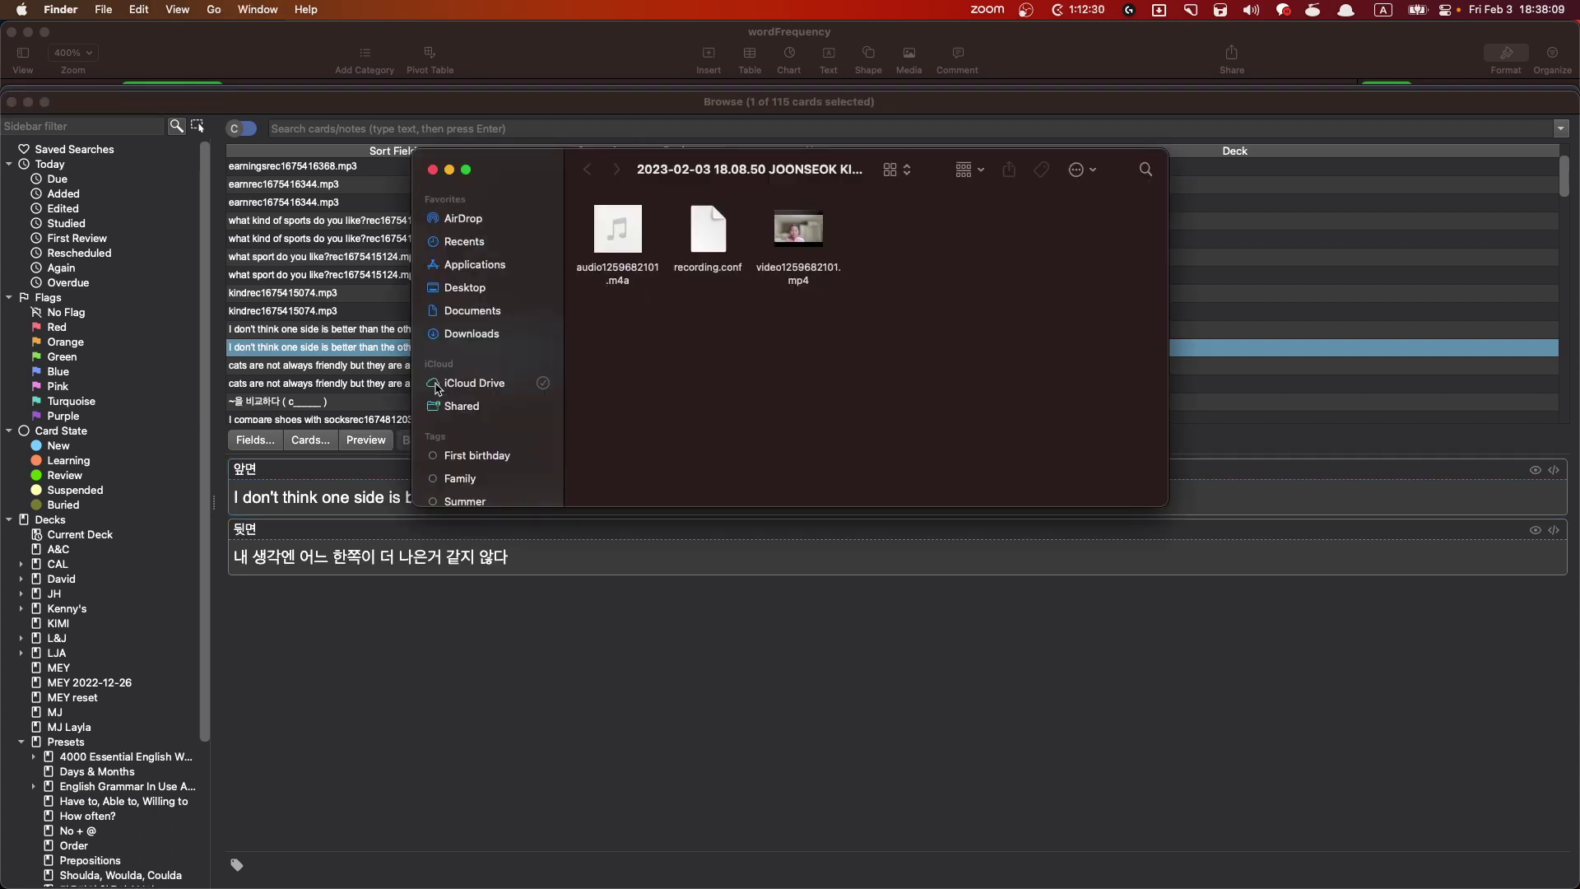
- Put away the Finder window with the recording files and view the "kind" card
double_click(754, 186)
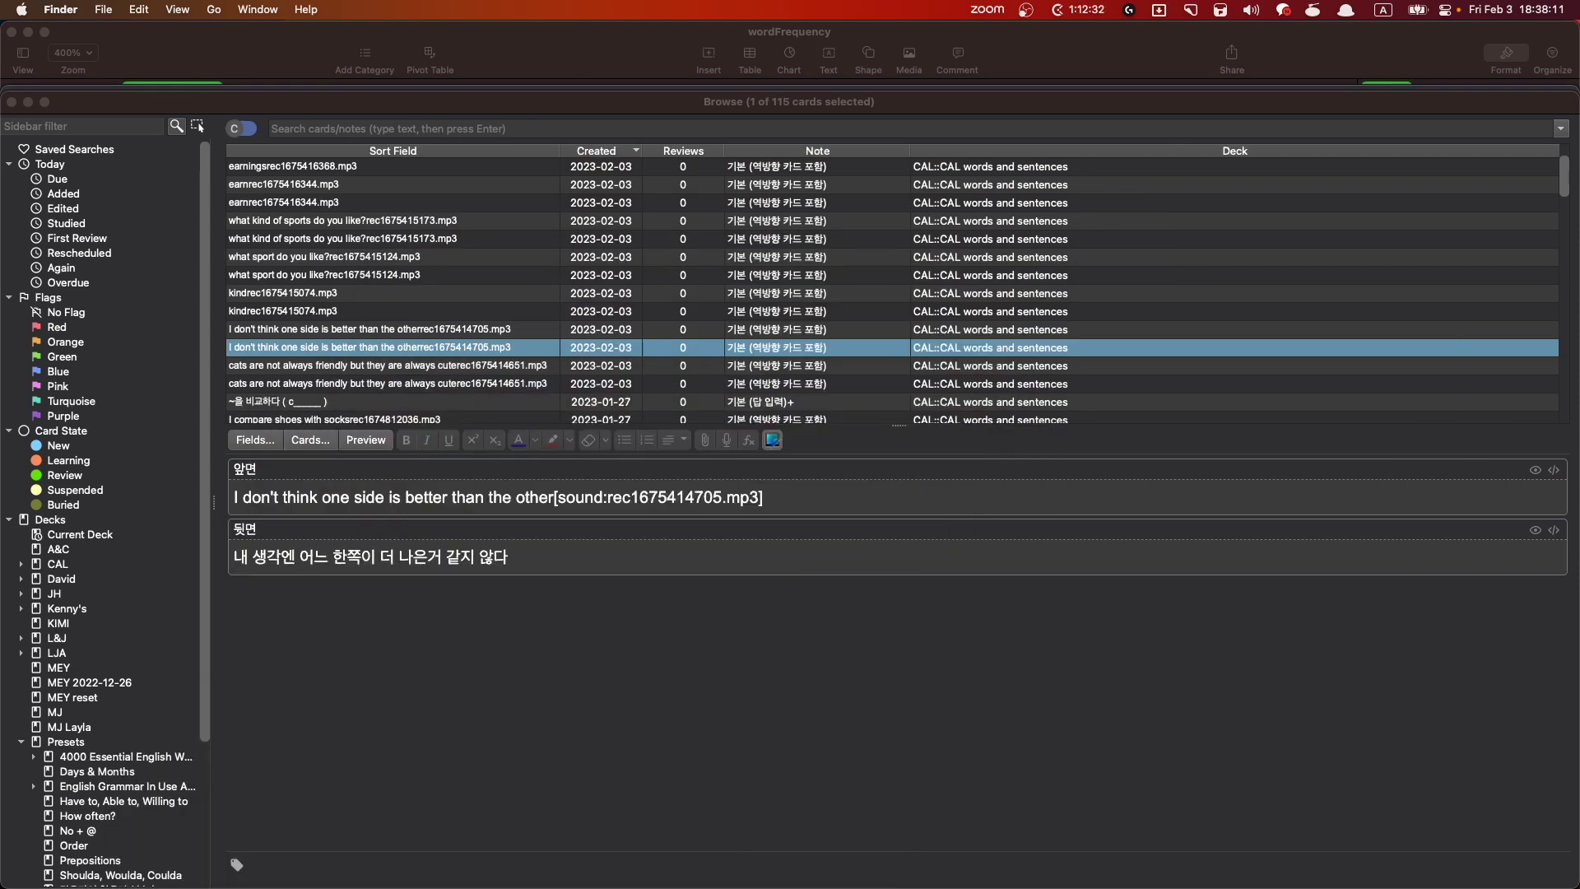
click(302, 330)
key(Up)
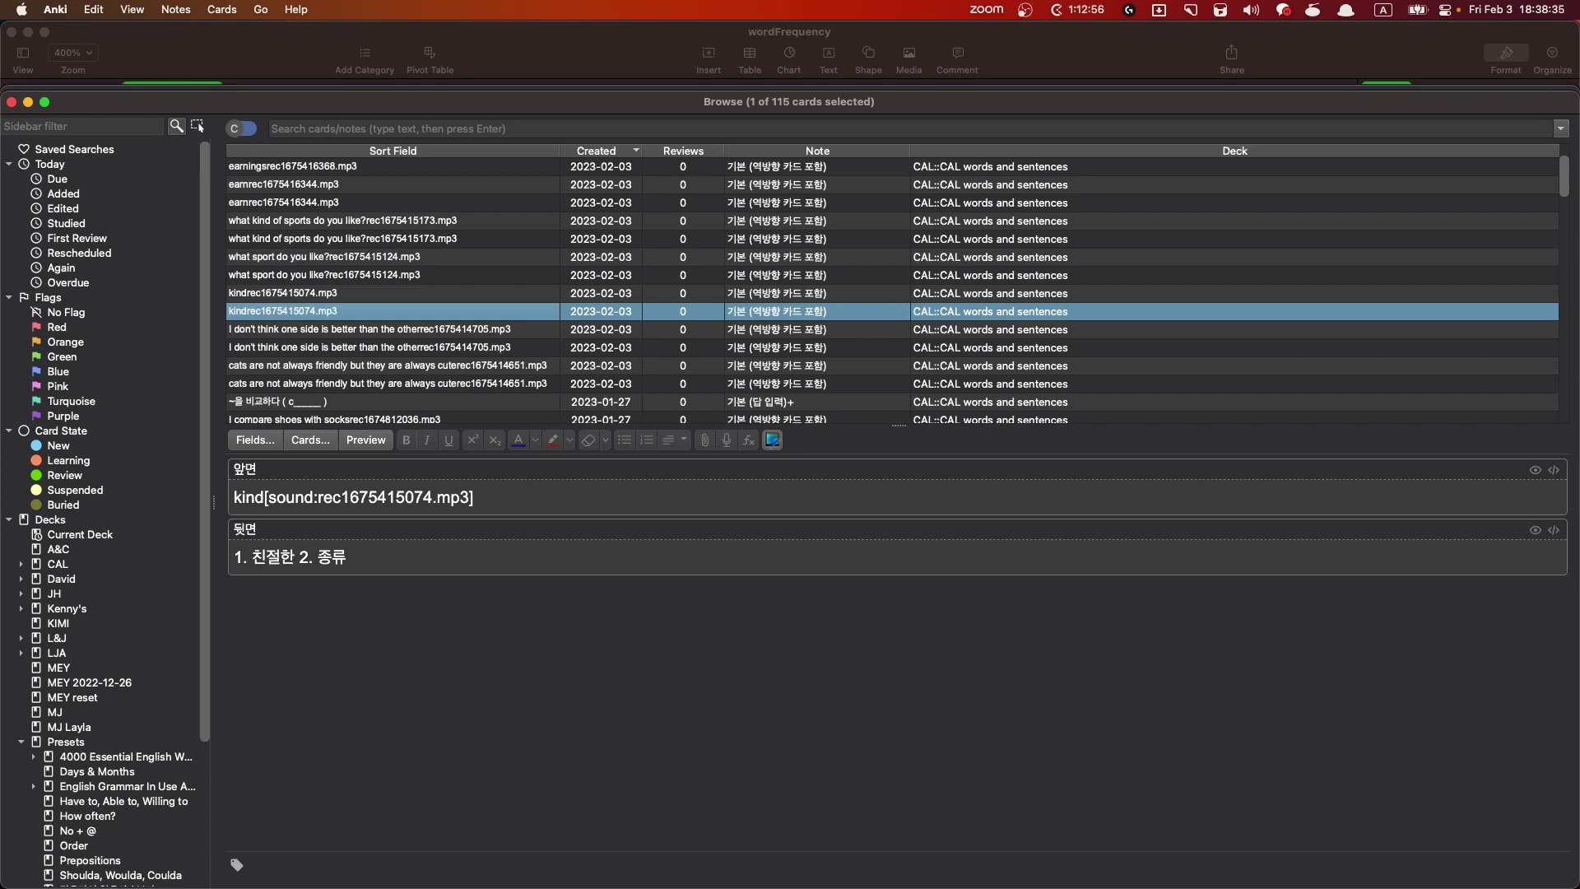
- Compare the cards "what sport do you like?" and "what kind of sports do you like?" by switching between them repeatedly
key(Up)
key(Up)
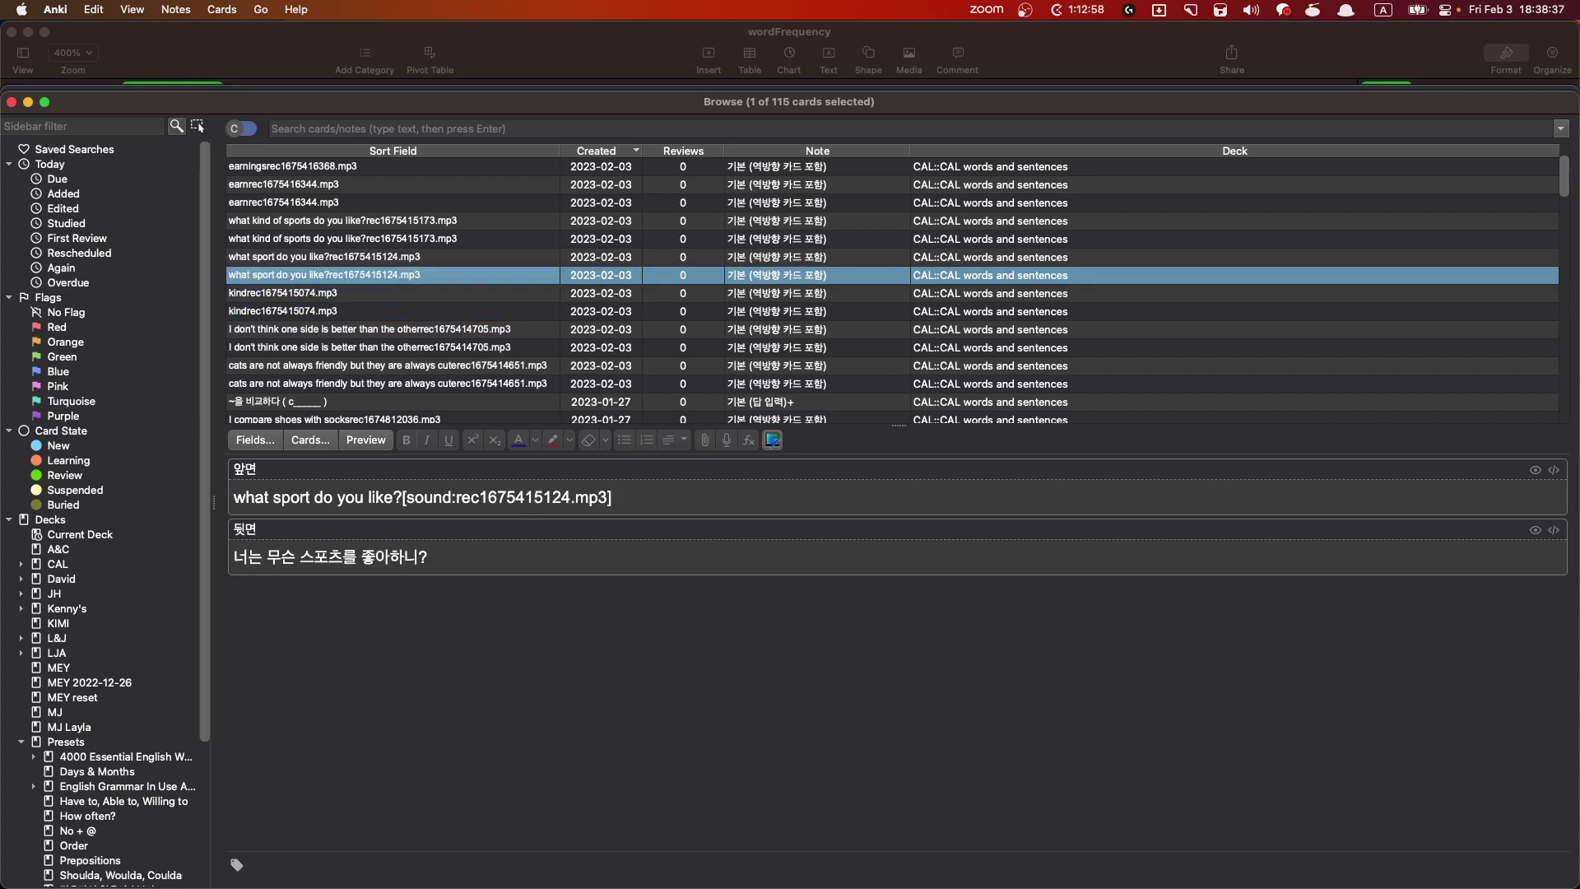
key(Up)
key(Up)
key(Down)
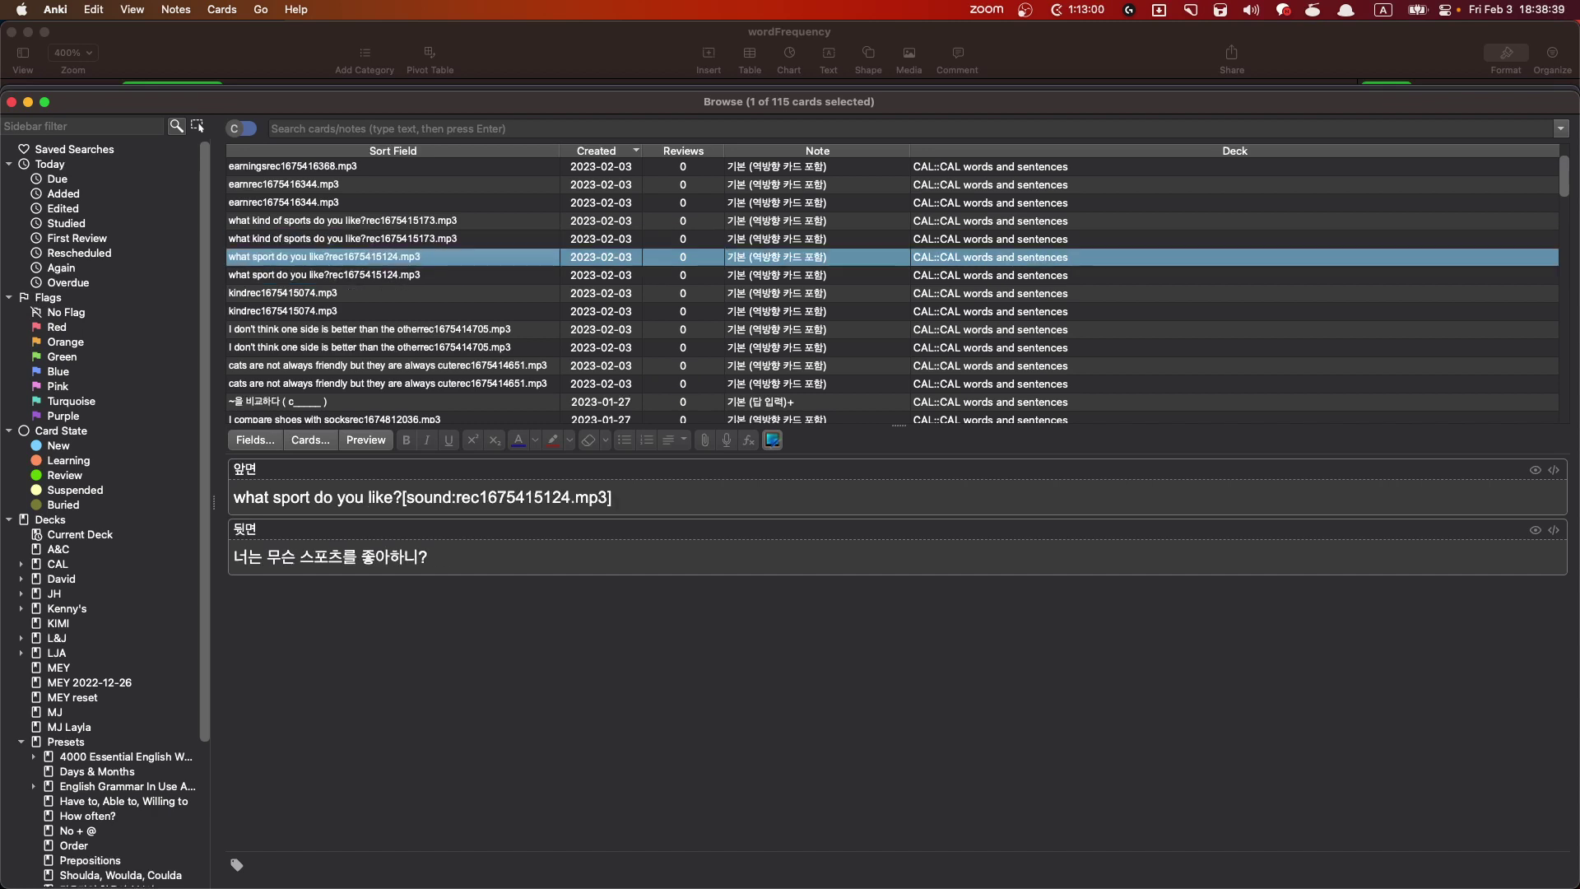
key(Up)
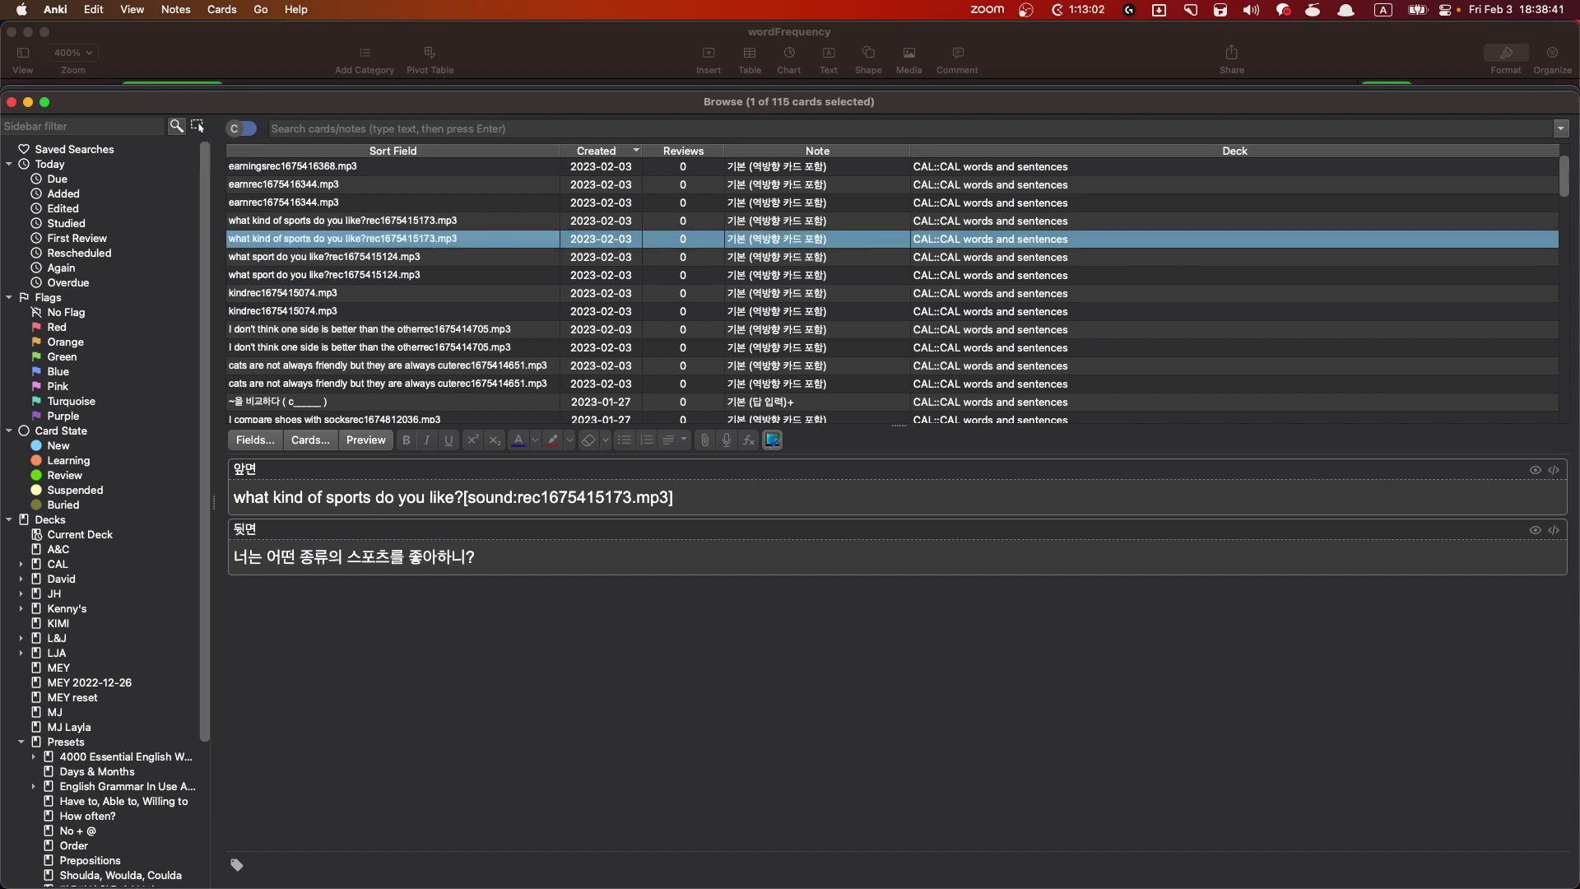
key(Up)
key(Down)
key(Up)
key(Down)
key(Down)
key(Down)
key(Up)
key(Up)
key(Up)
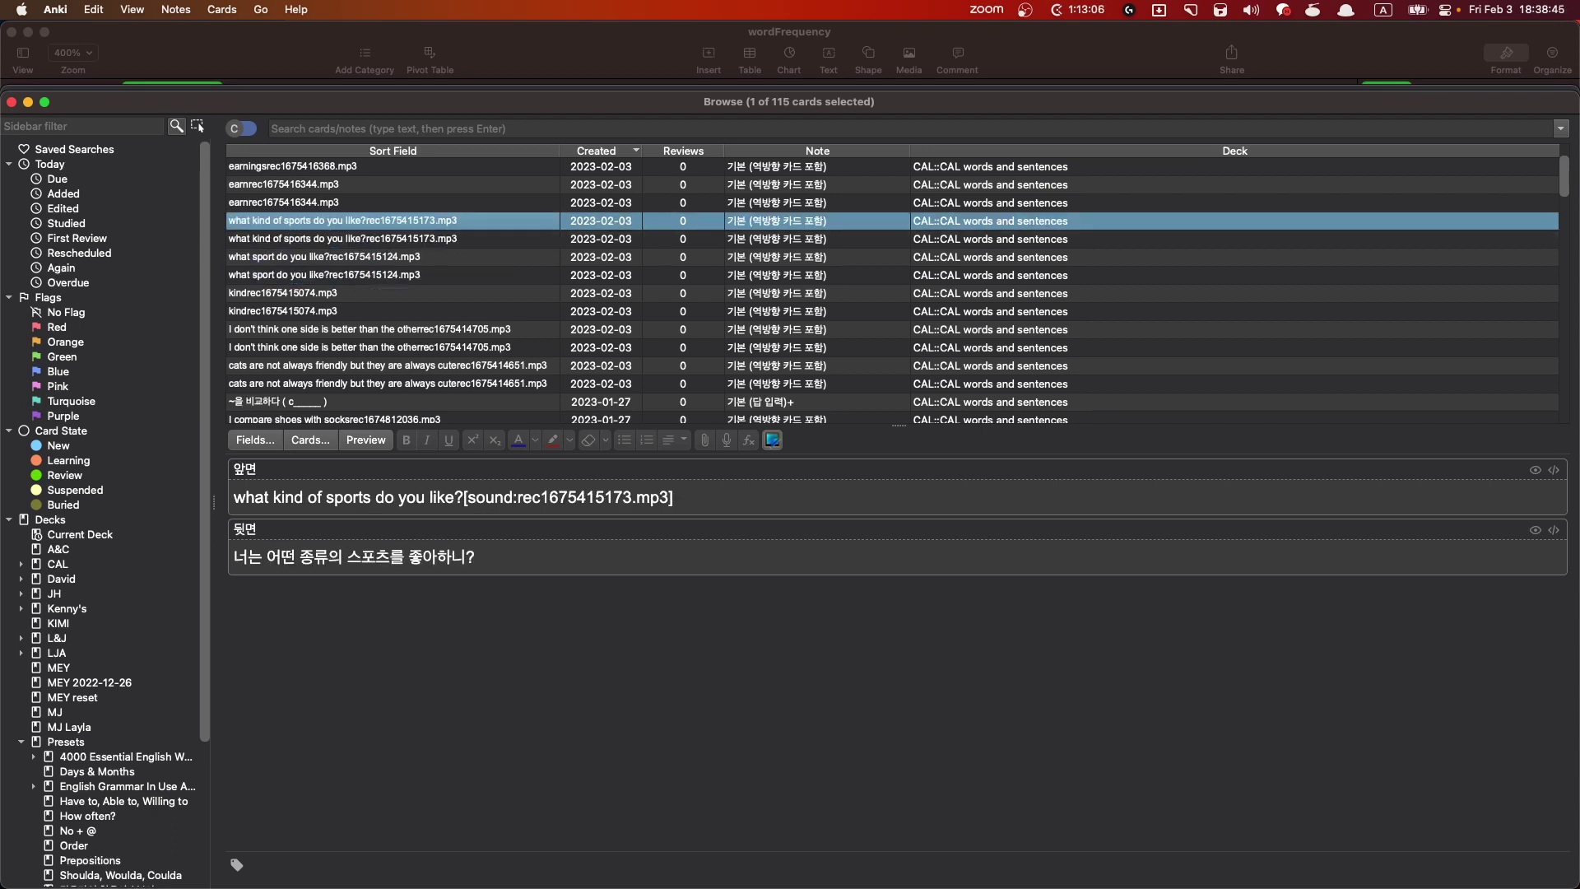
key(Down)
key(Down)
key(Down)
key(Up)
key(Up)
key(Up)
key(Down)
key(Down)
key(Up)
key(Up)
- Go through the newer vocabulary cards from "earn" through "earnings" and "save" to "savings"
key(Up)
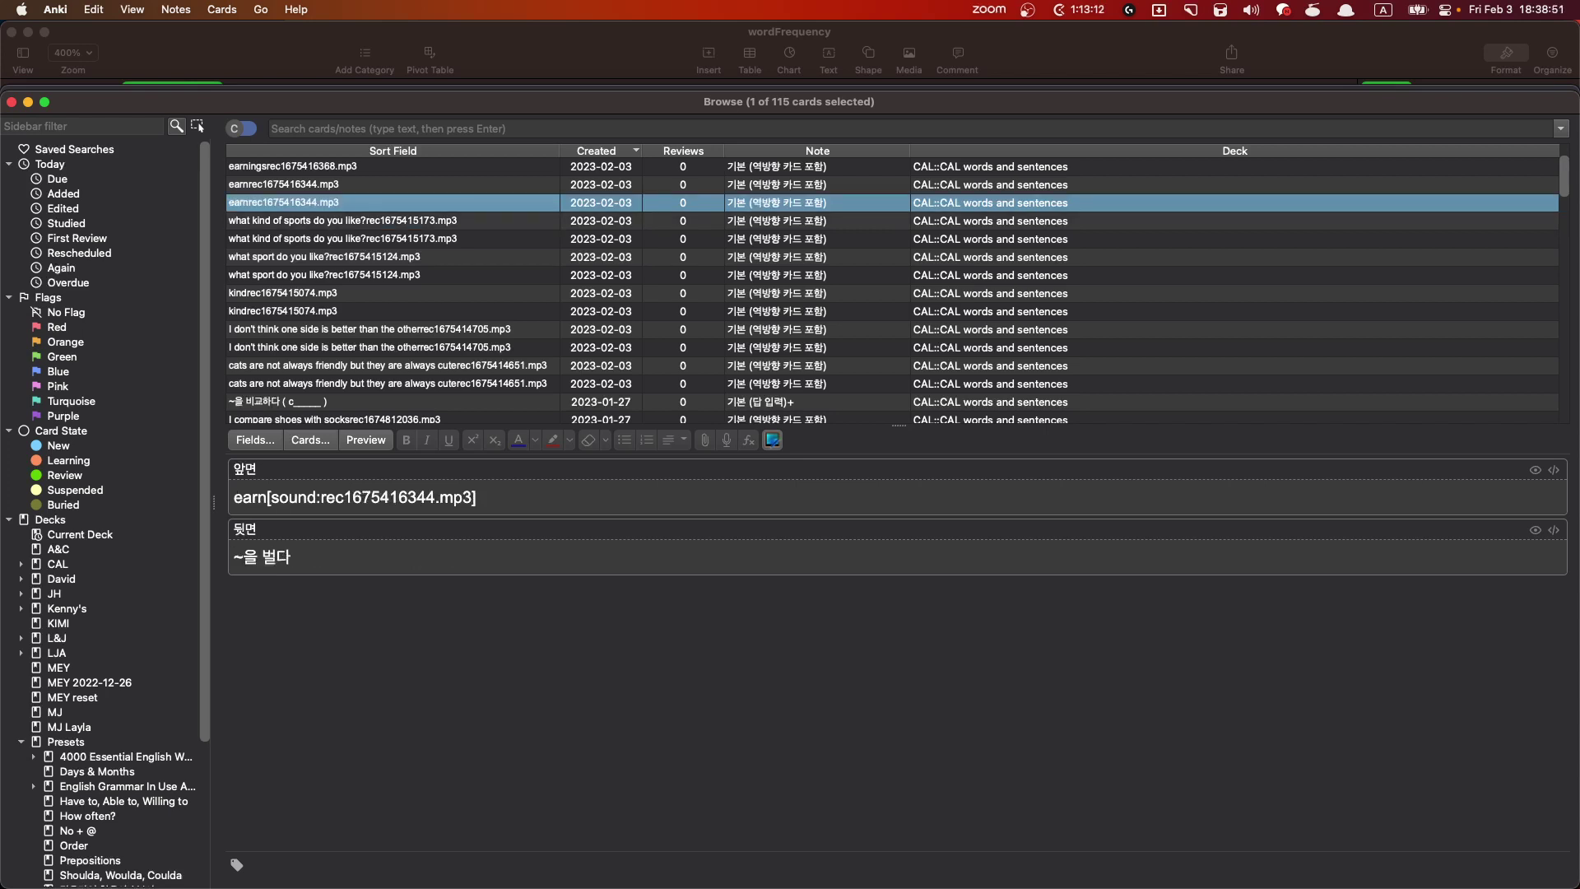
key(Up)
key(Up)
key(Up)
key(Up)
key(Up)
key(Up)
key(Up)
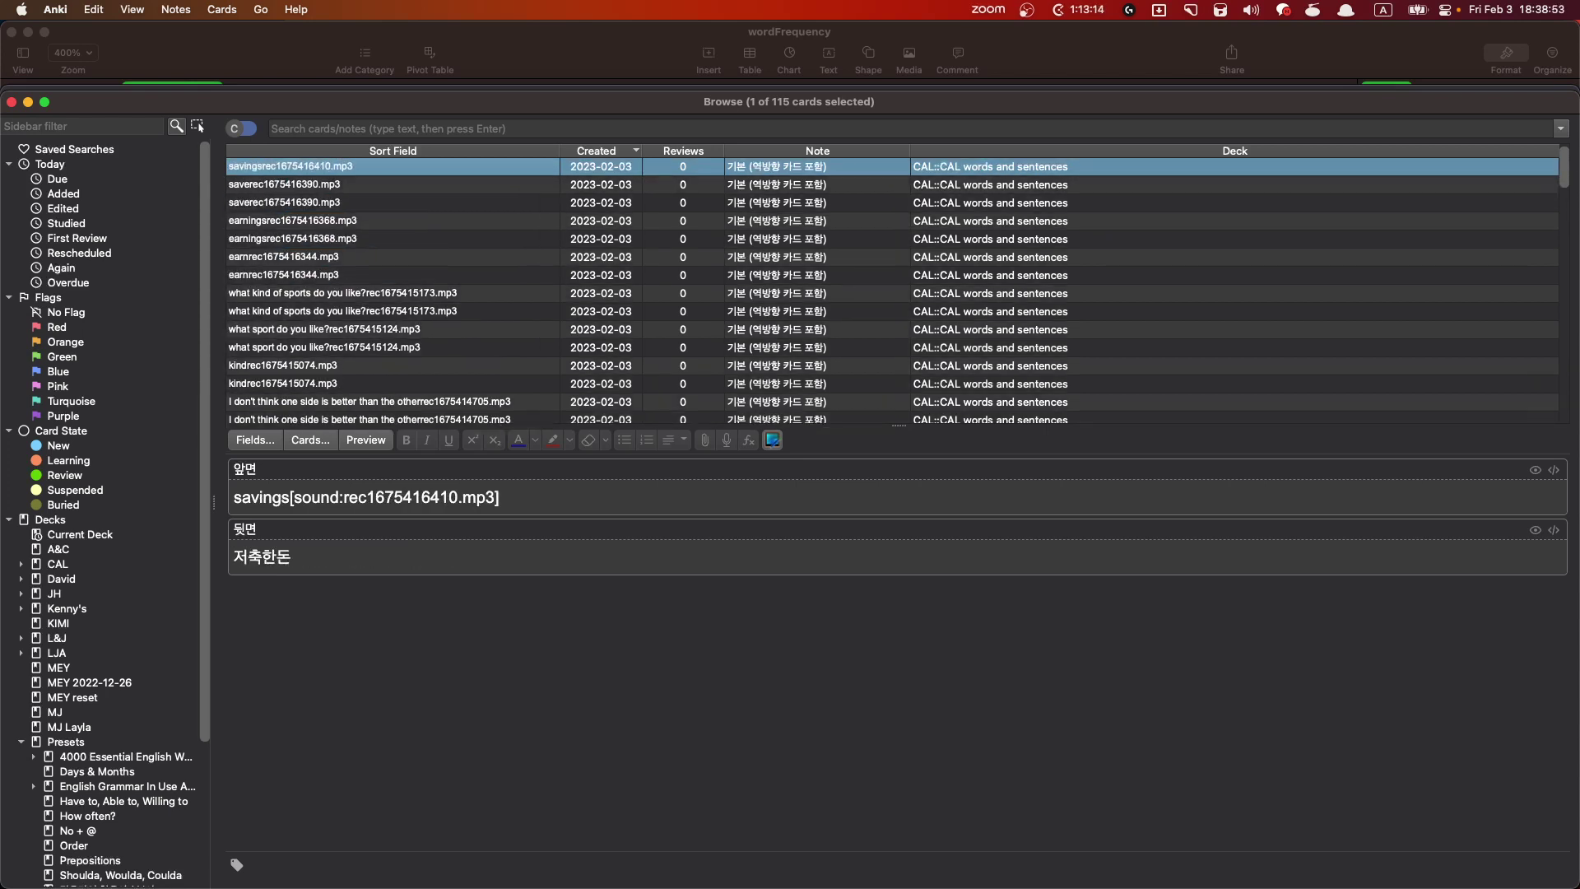
- Review the vocabulary cards in reverse, from "savings" back to "earn"
key(Down)
key(Down)
key(Down)
key(Down)
key(Down)
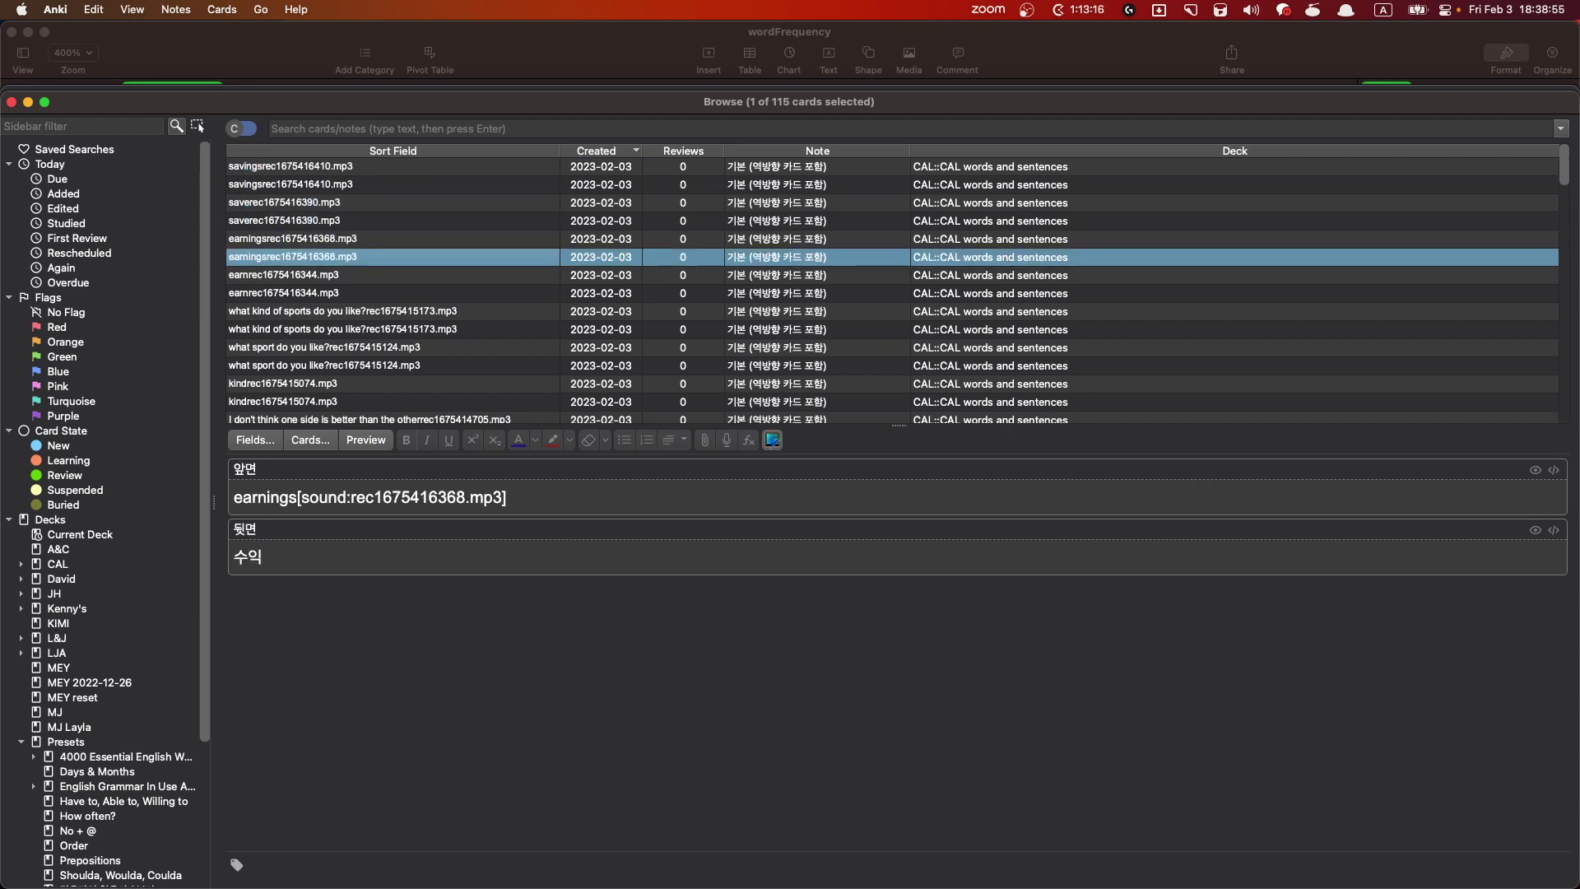
key(Down)
key(Down)
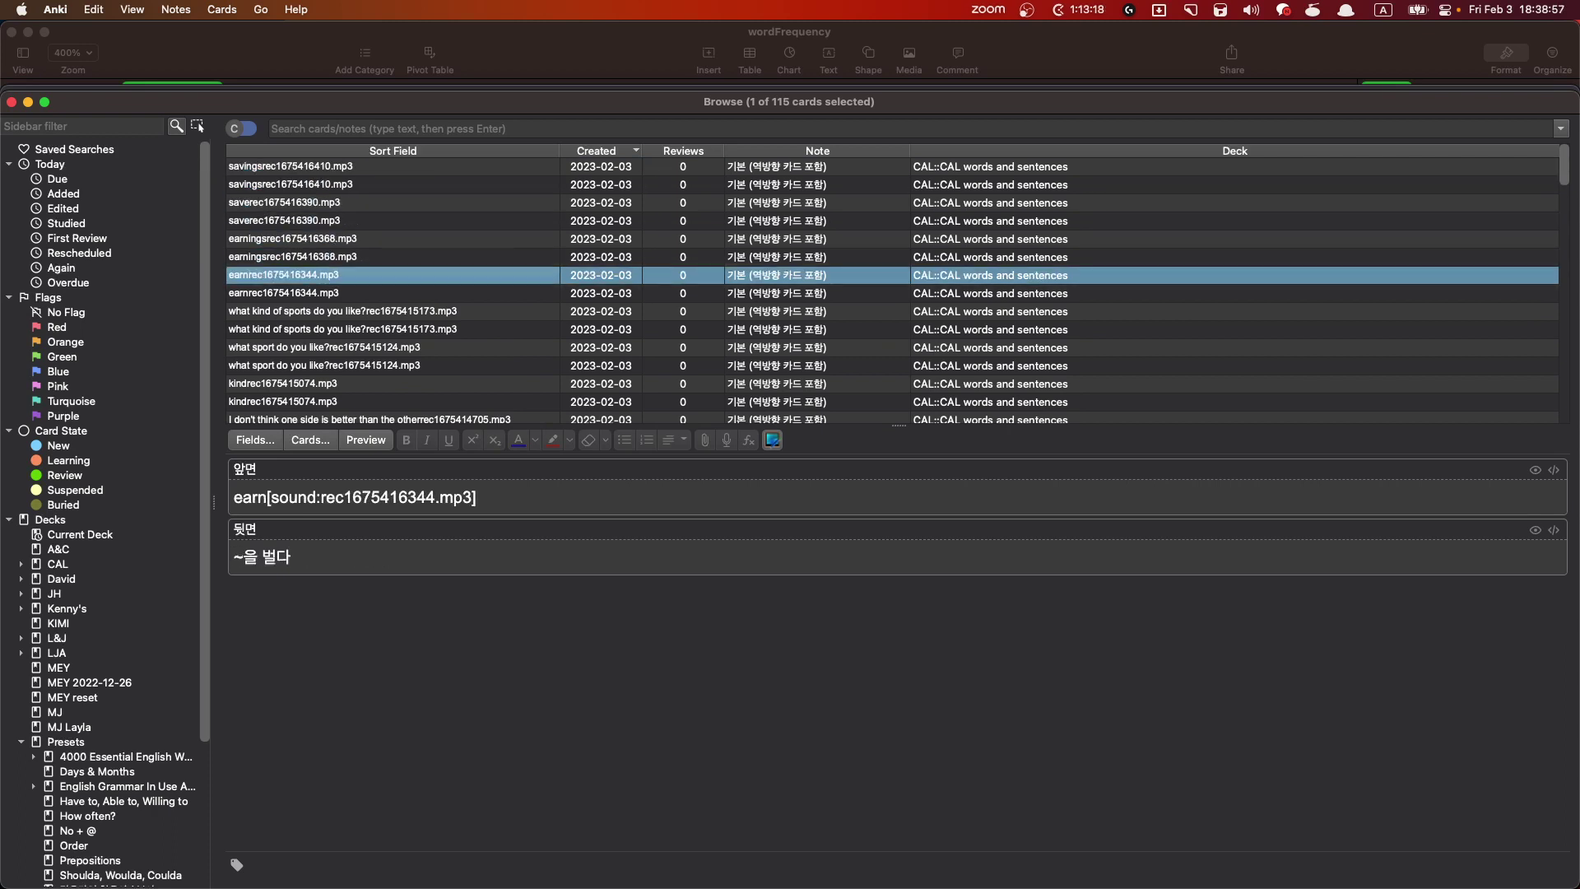
- Review the "earnings", "save" and "savings" cards again, and return to the "save" card with its two meanings
key(Up)
key(Up)
key(Up)
key(Up)
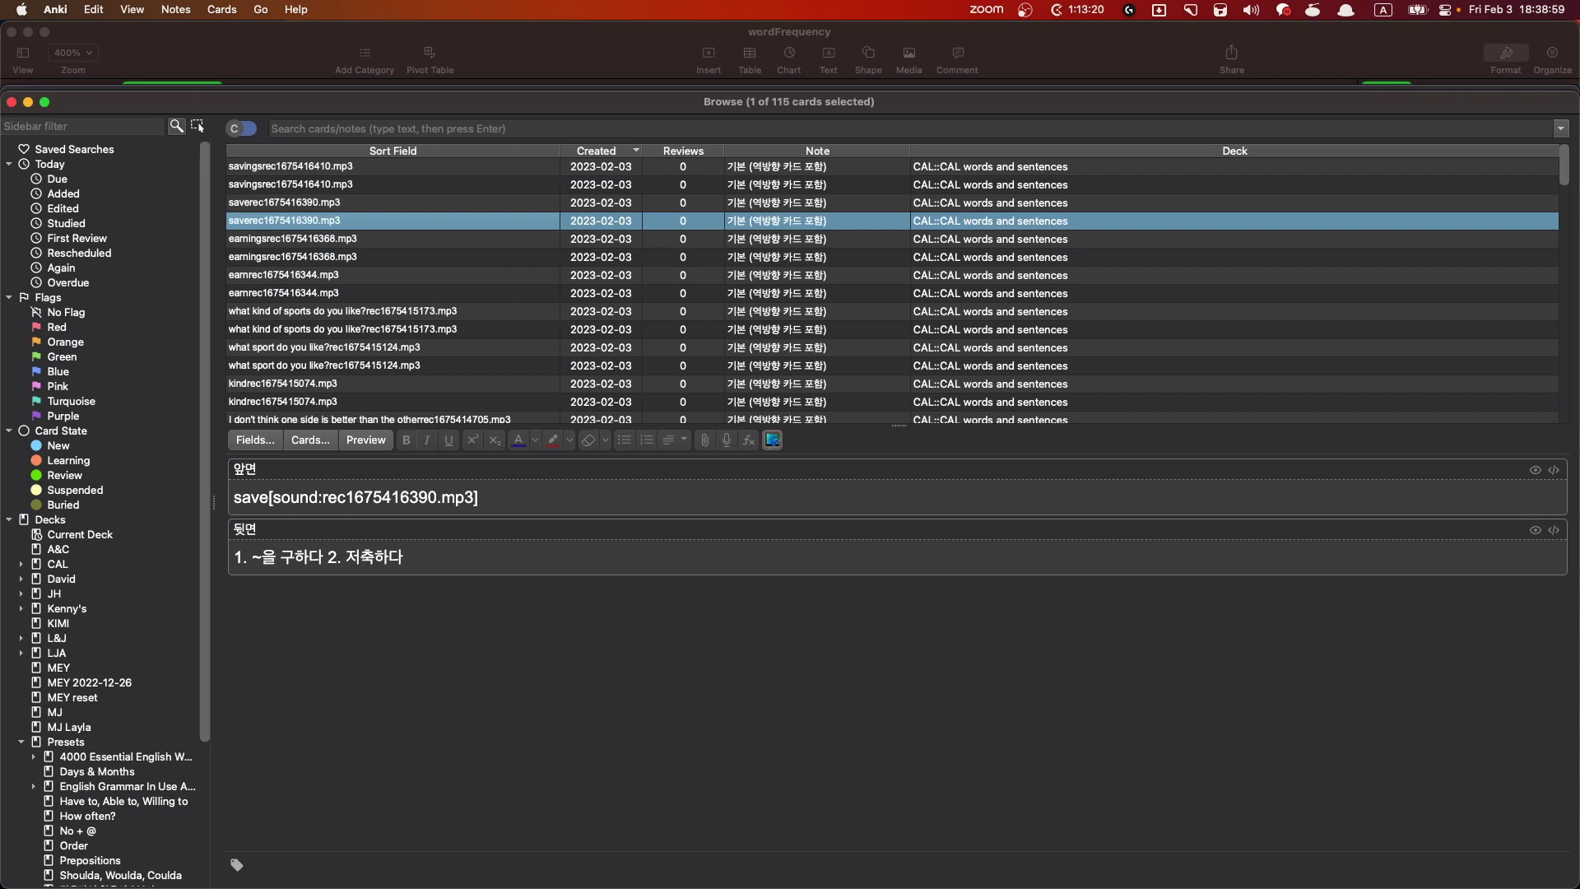
key(Up)
key(Up)
key(Up)
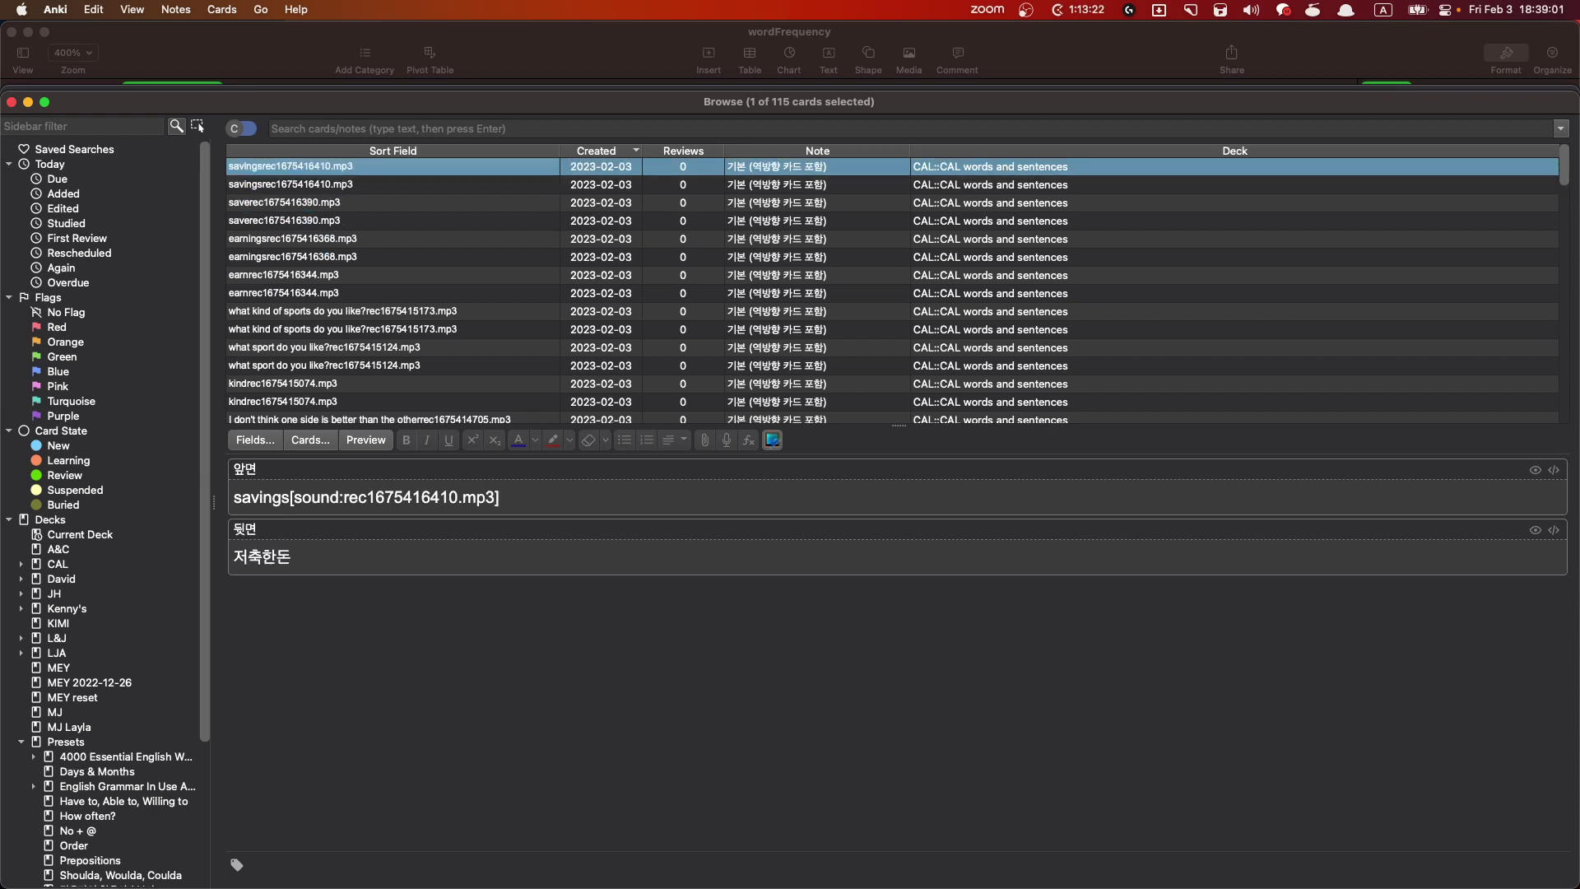
key(Down)
key(Down)
key(Down)
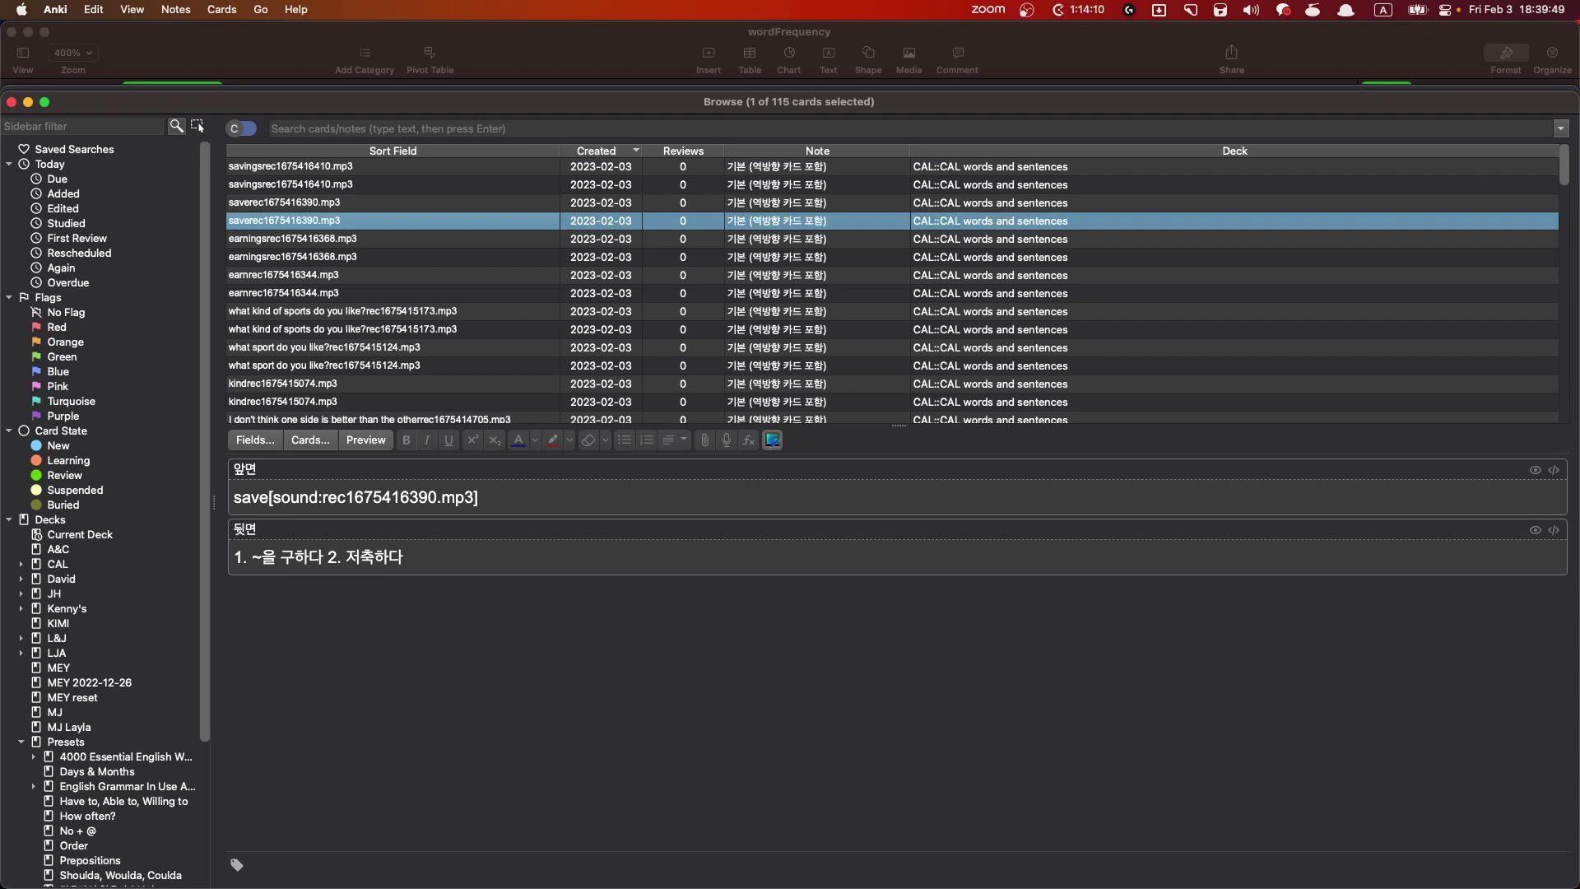
- Compare the "save", "savings" and "earnings" cards by moving back and forth between them
key(Up)
key(Up)
key(Up)
key(Down)
key(Down)
key(Down)
key(Down)
key(Down)
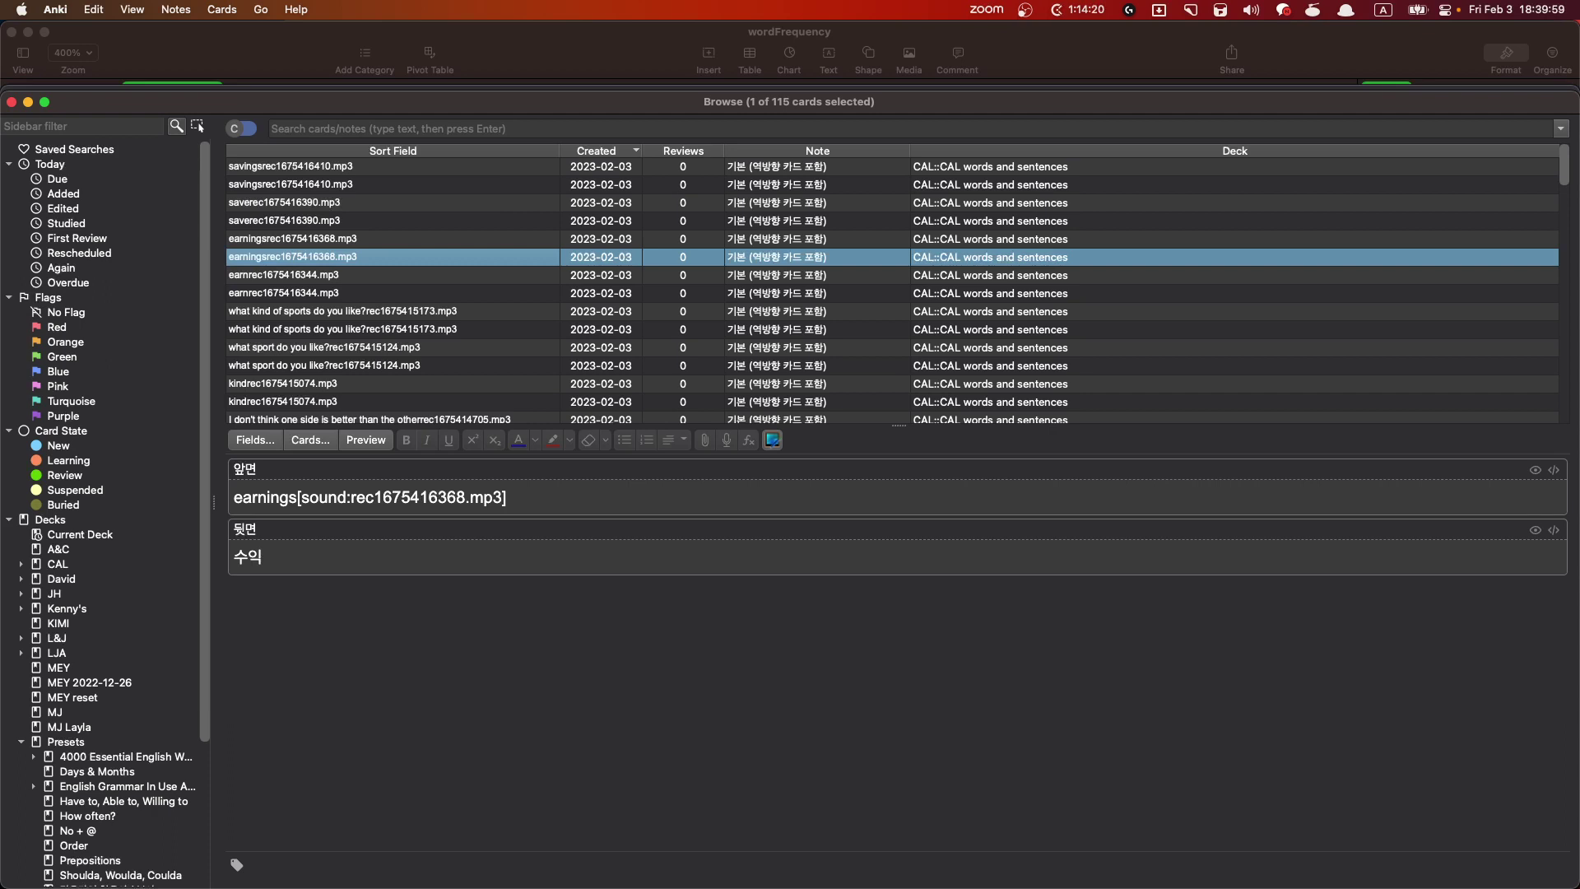
key(Up)
key(Up)
key(Up)
key(Up)
key(Up)
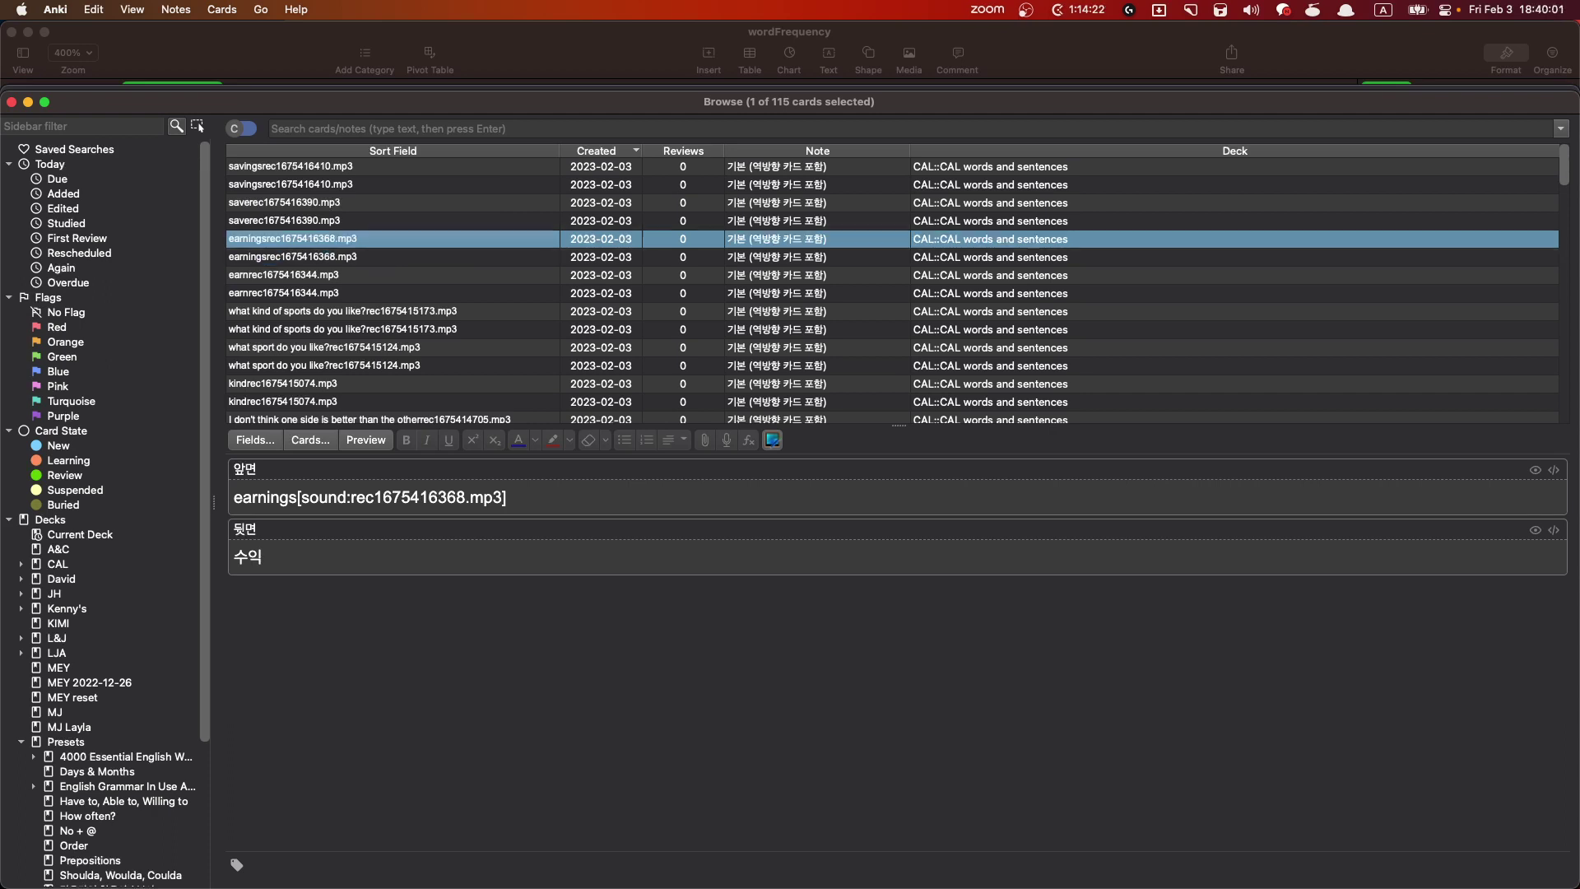